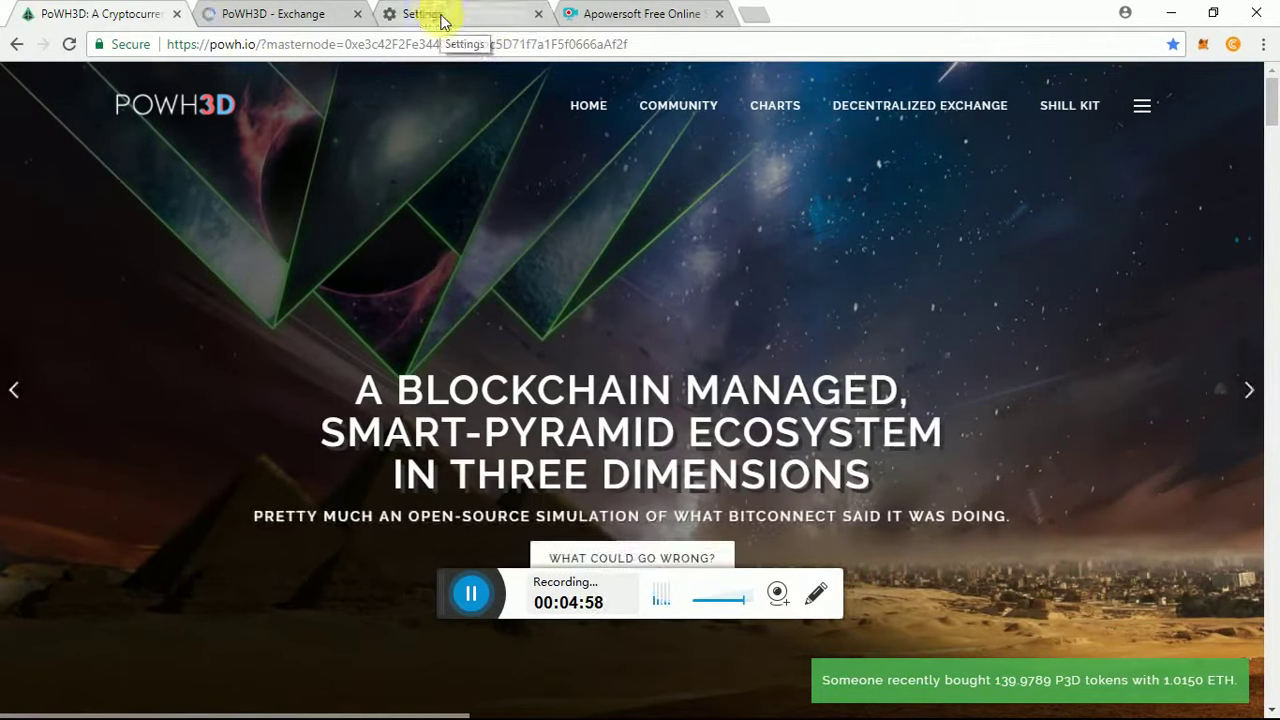
- Open the Chrome Web Store through the Themes entry in the browser settings
click(1264, 48)
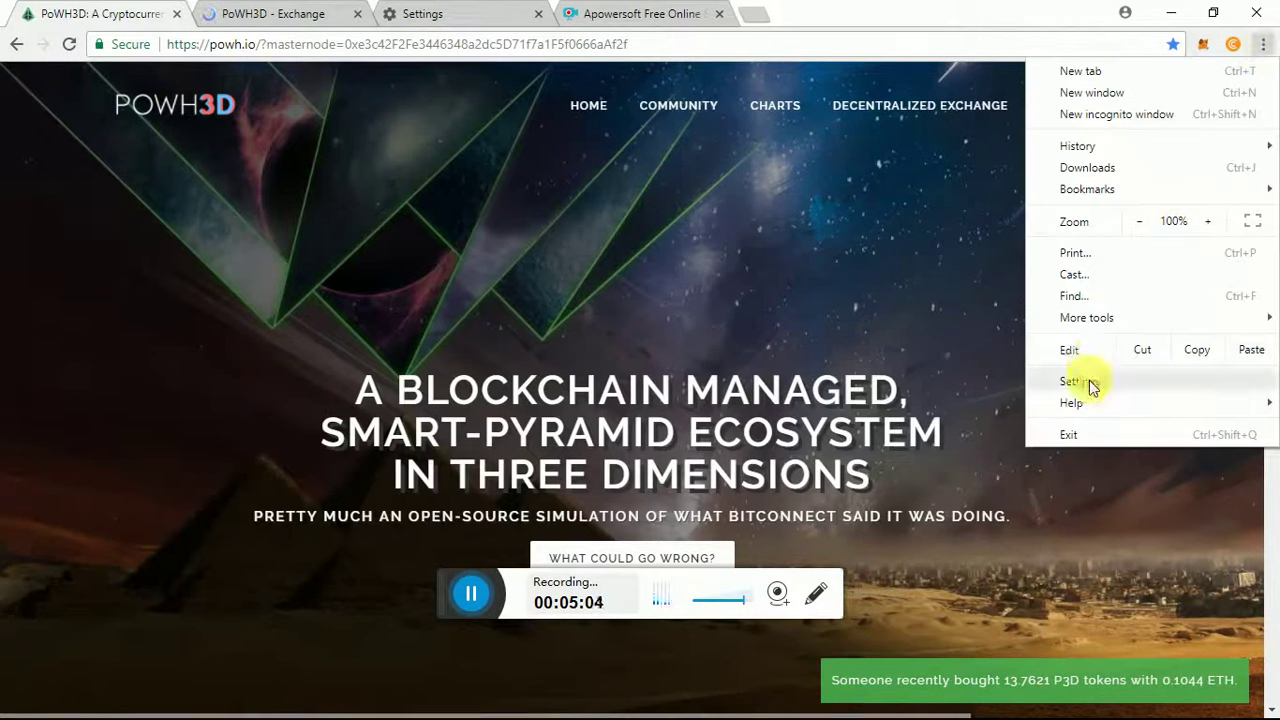
click(262, 16)
click(262, 16)
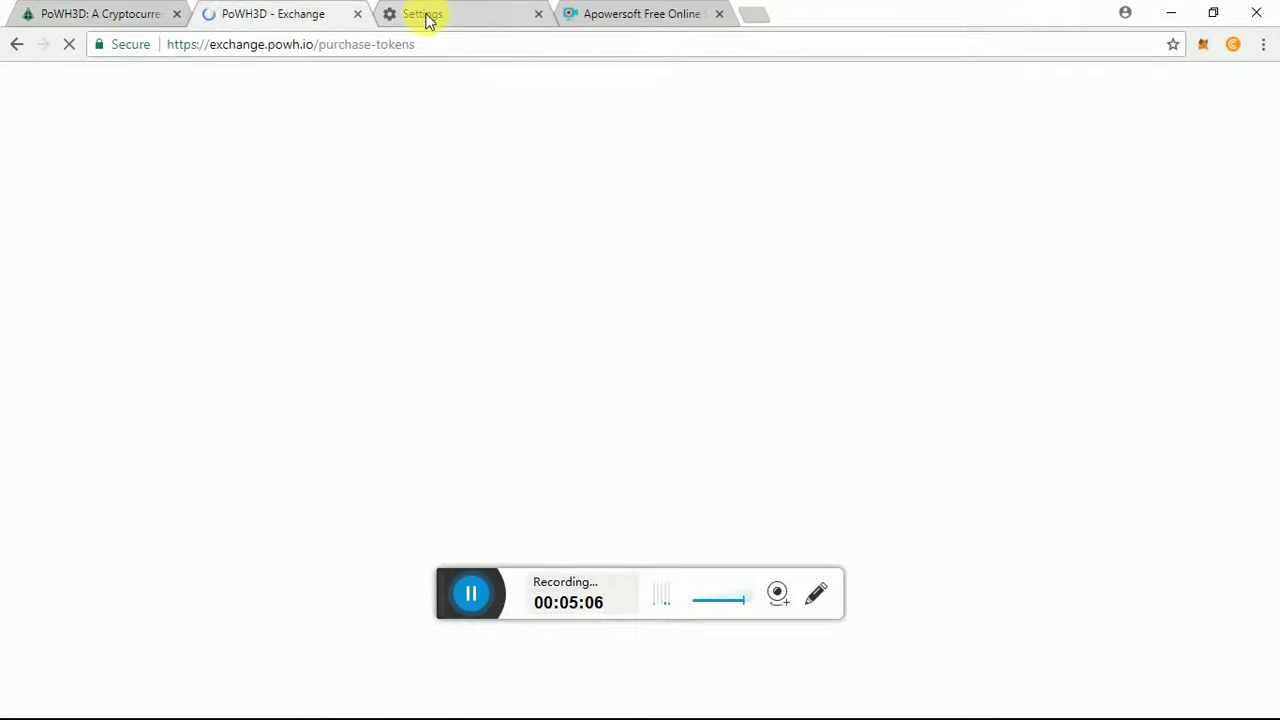
click(427, 20)
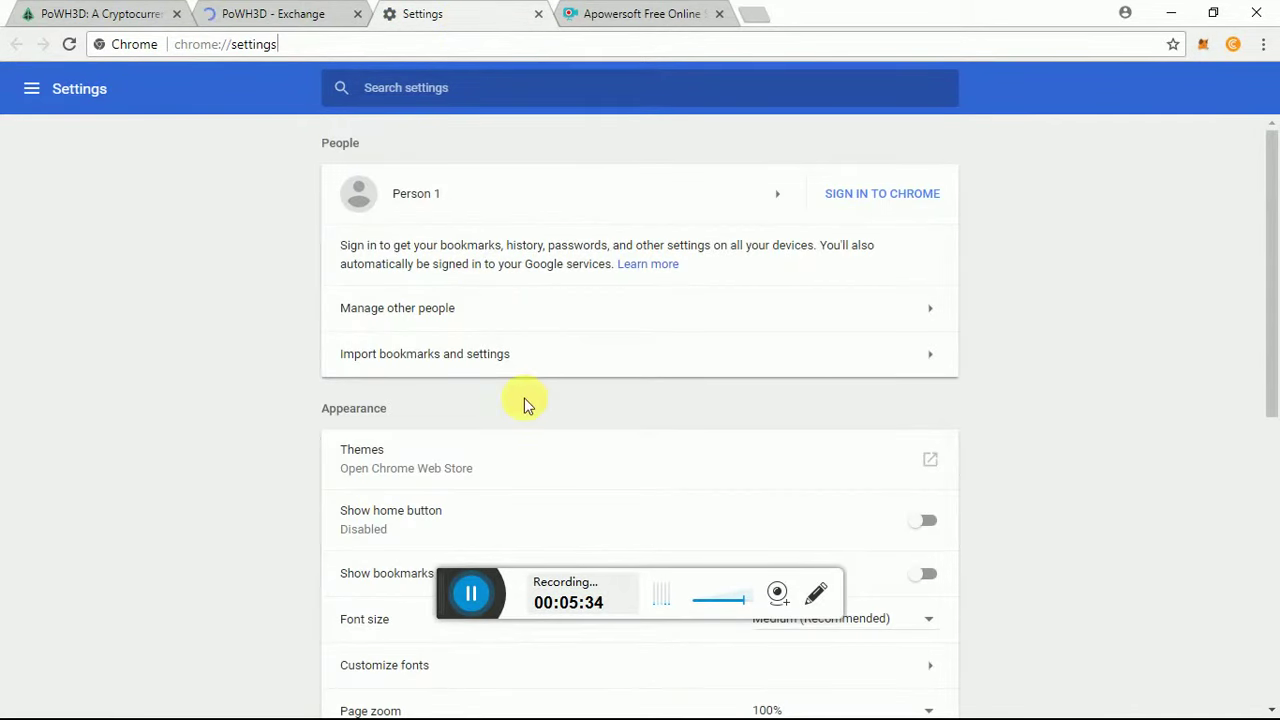
click(427, 475)
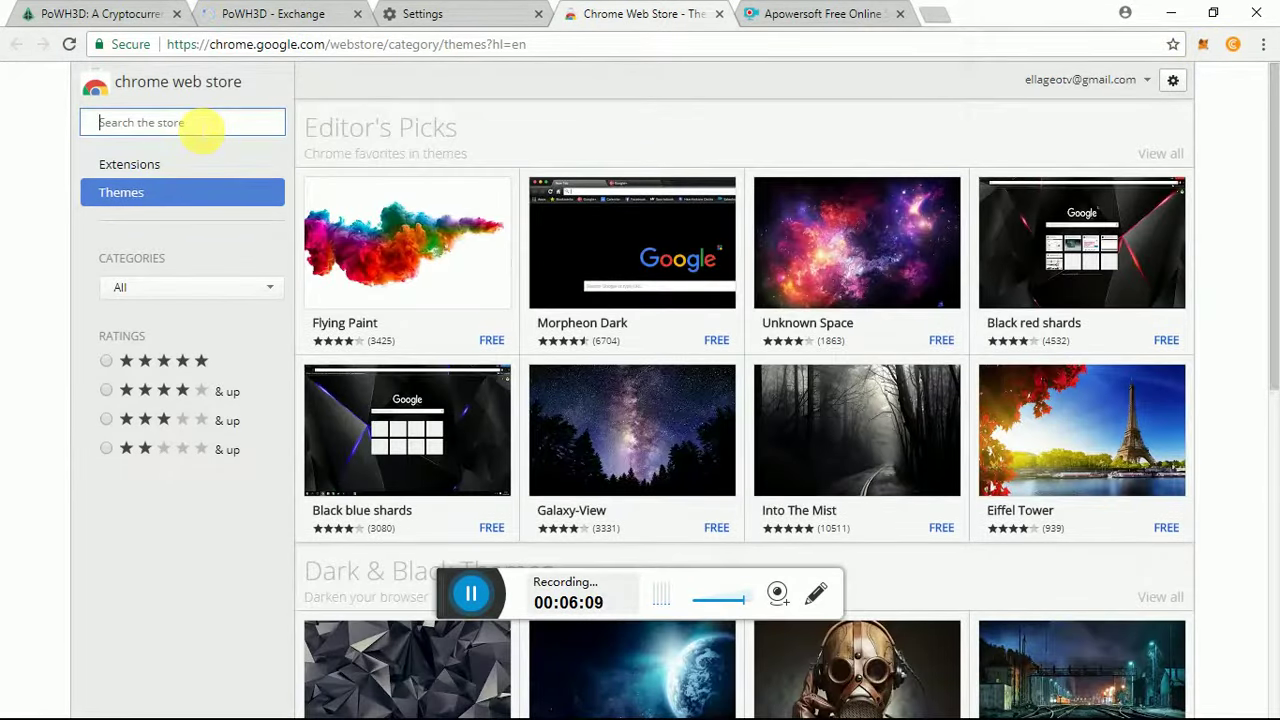
- Search the Chrome Web Store for "meta mask"
text(me)
text(ta)
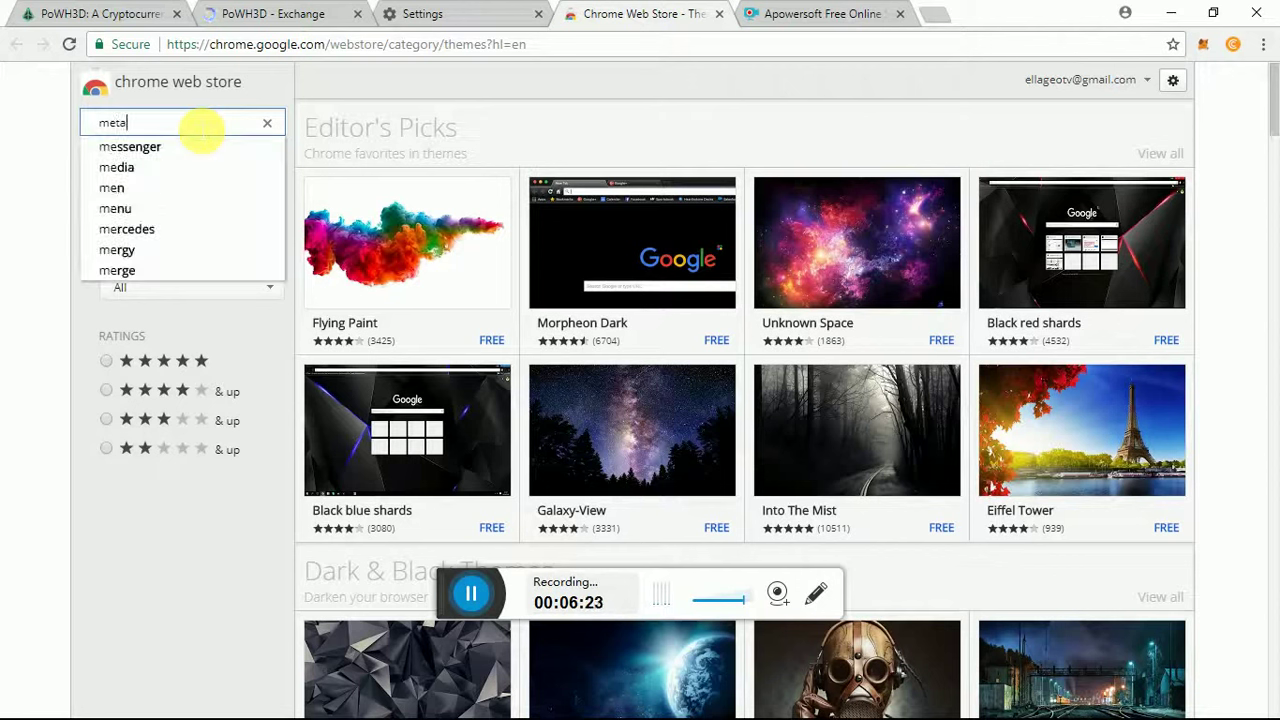
text( mask)
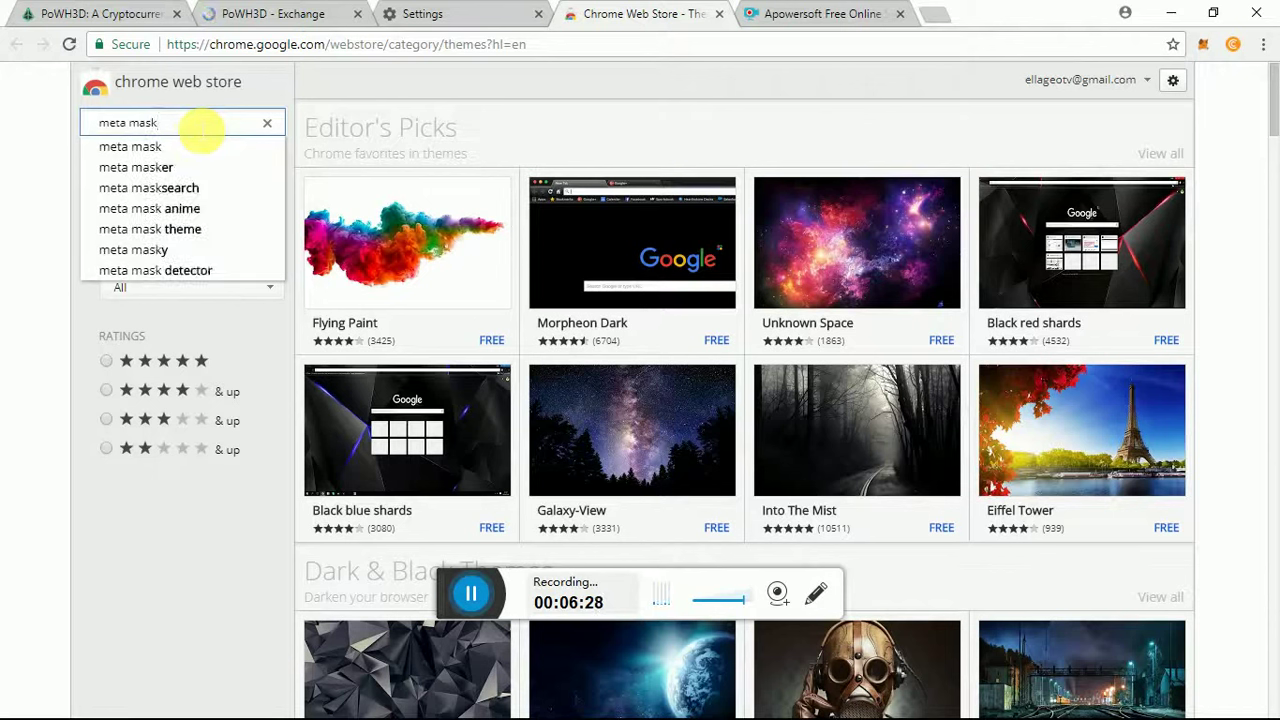
click(139, 152)
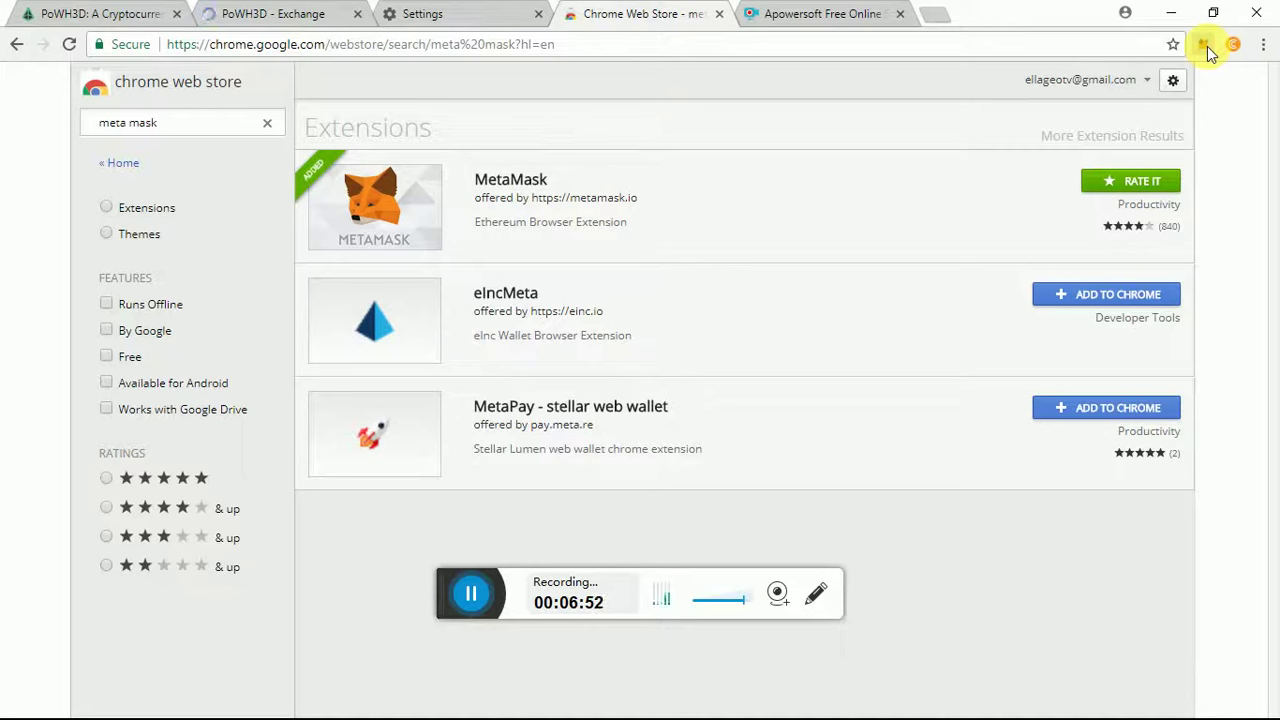
- Open the MetaMask wallet and copy the account's address to the clipboard
click(1207, 46)
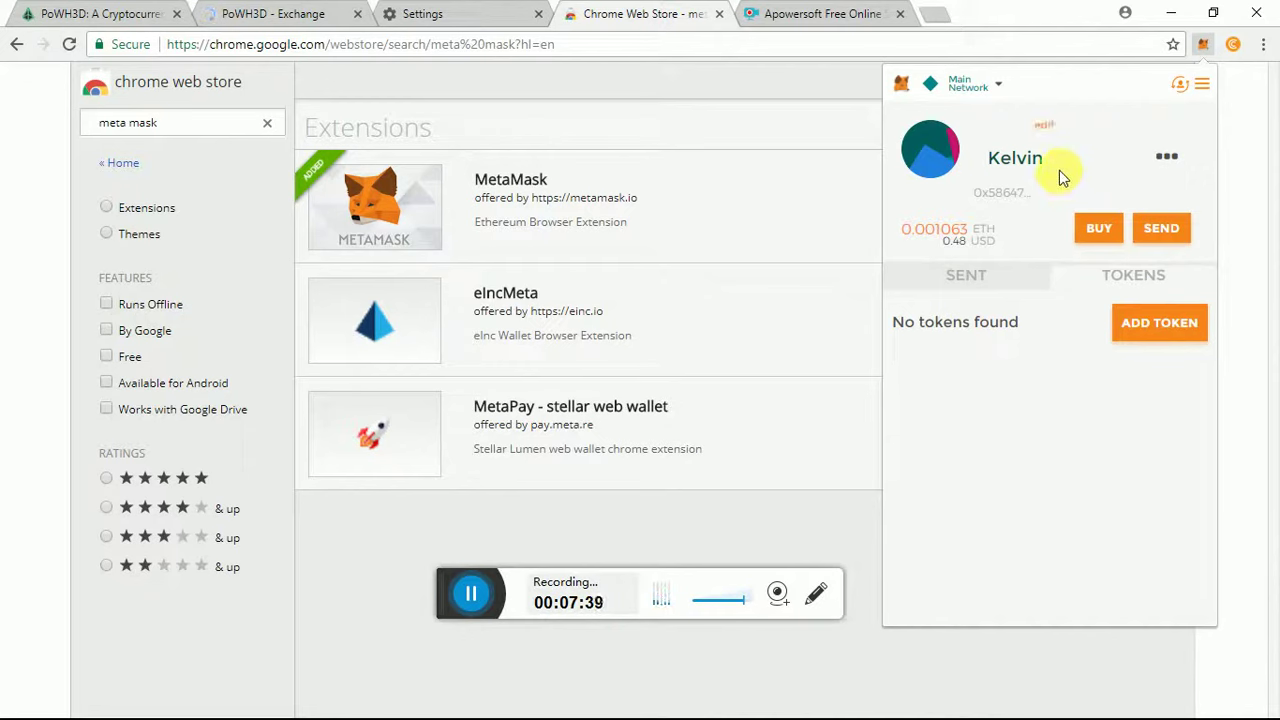
click(1170, 158)
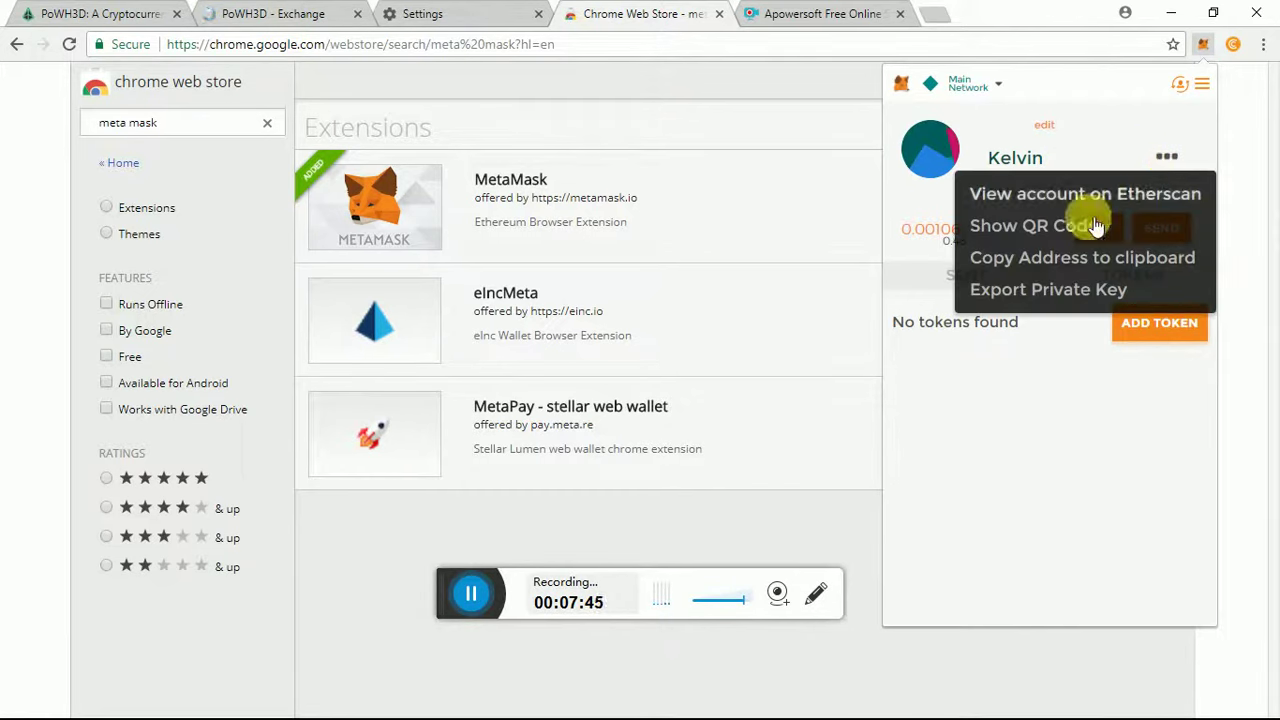
click(1137, 259)
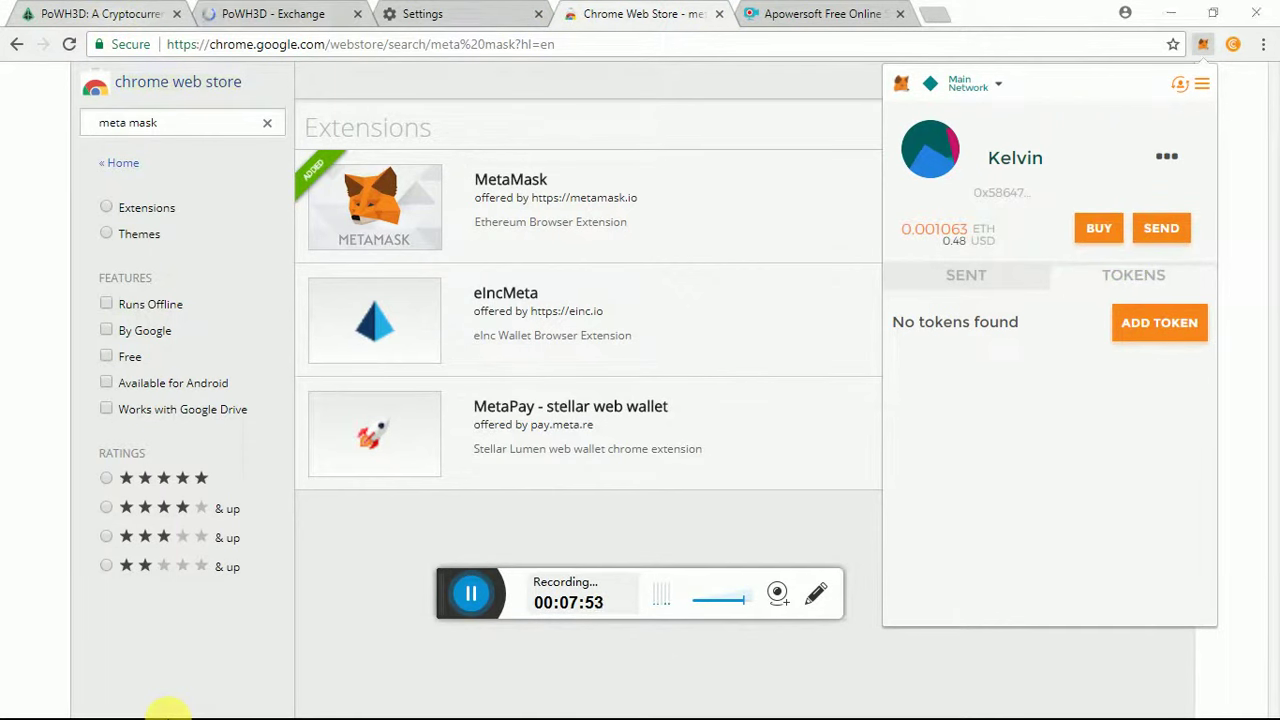
- Switch to the Coinbase page in Microsoft Edge, recover the unresponsive page and cancel the Windows problem check
key(super)
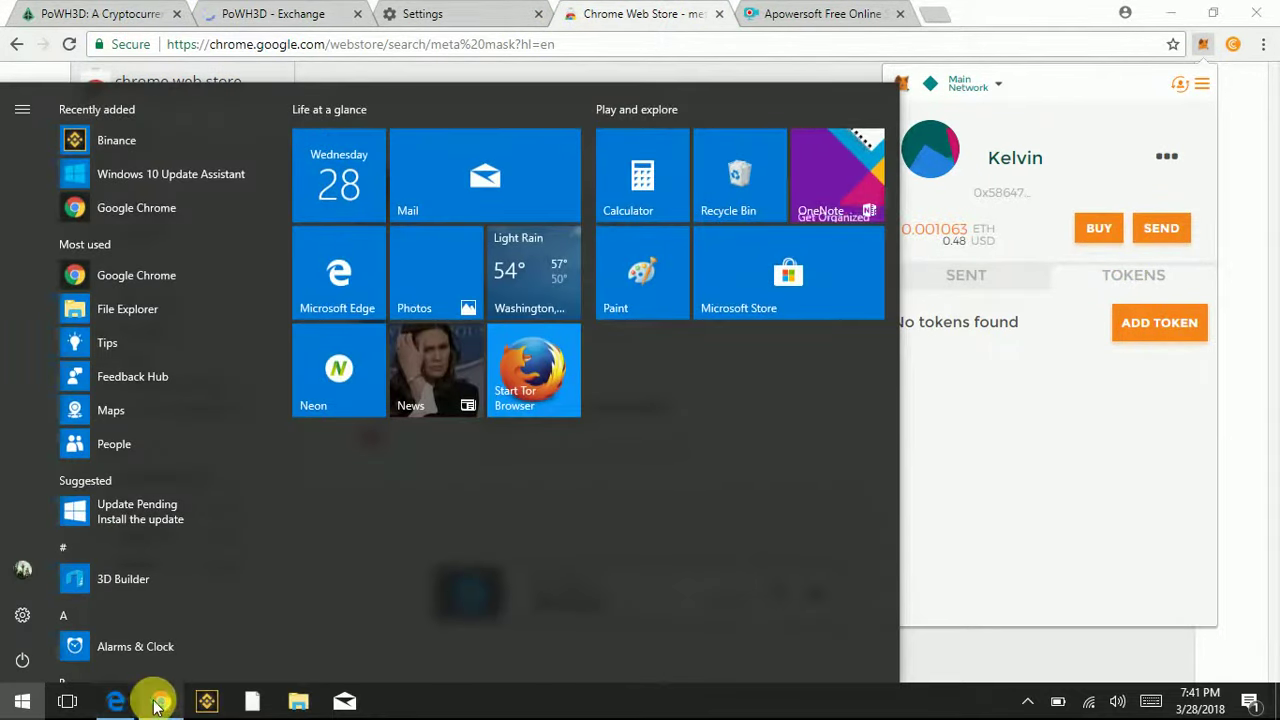
click(115, 700)
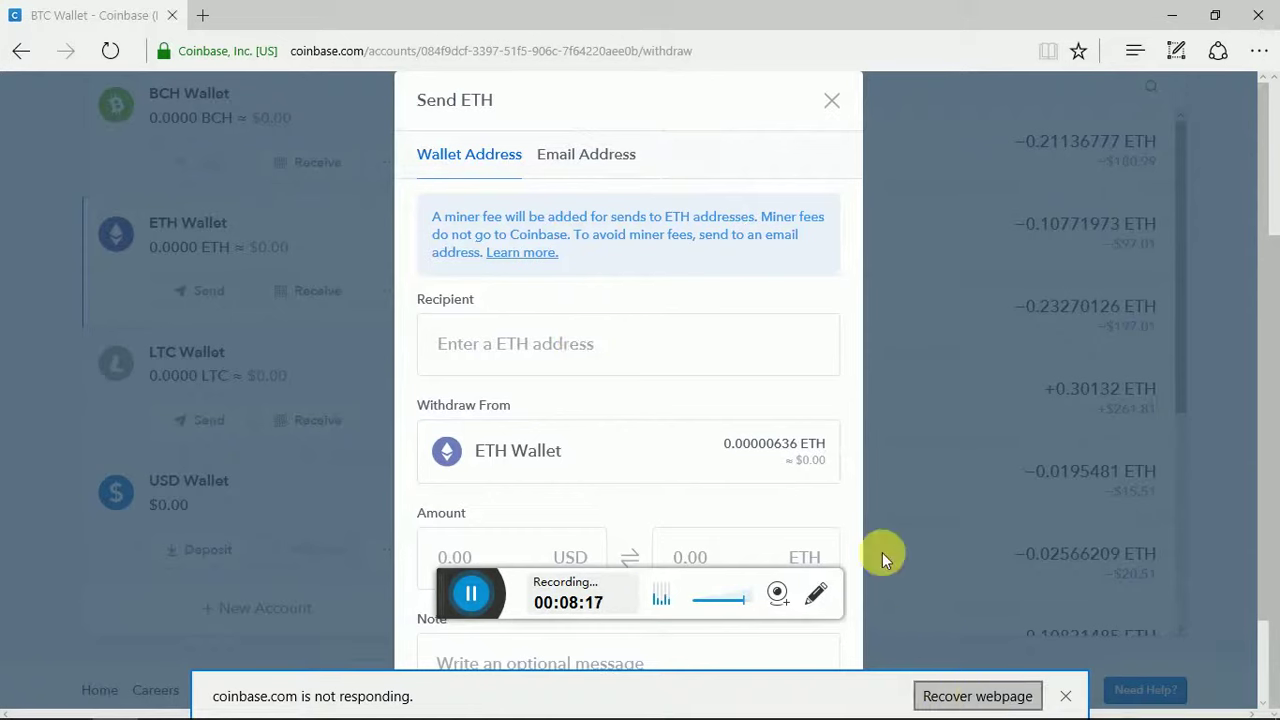
click(995, 695)
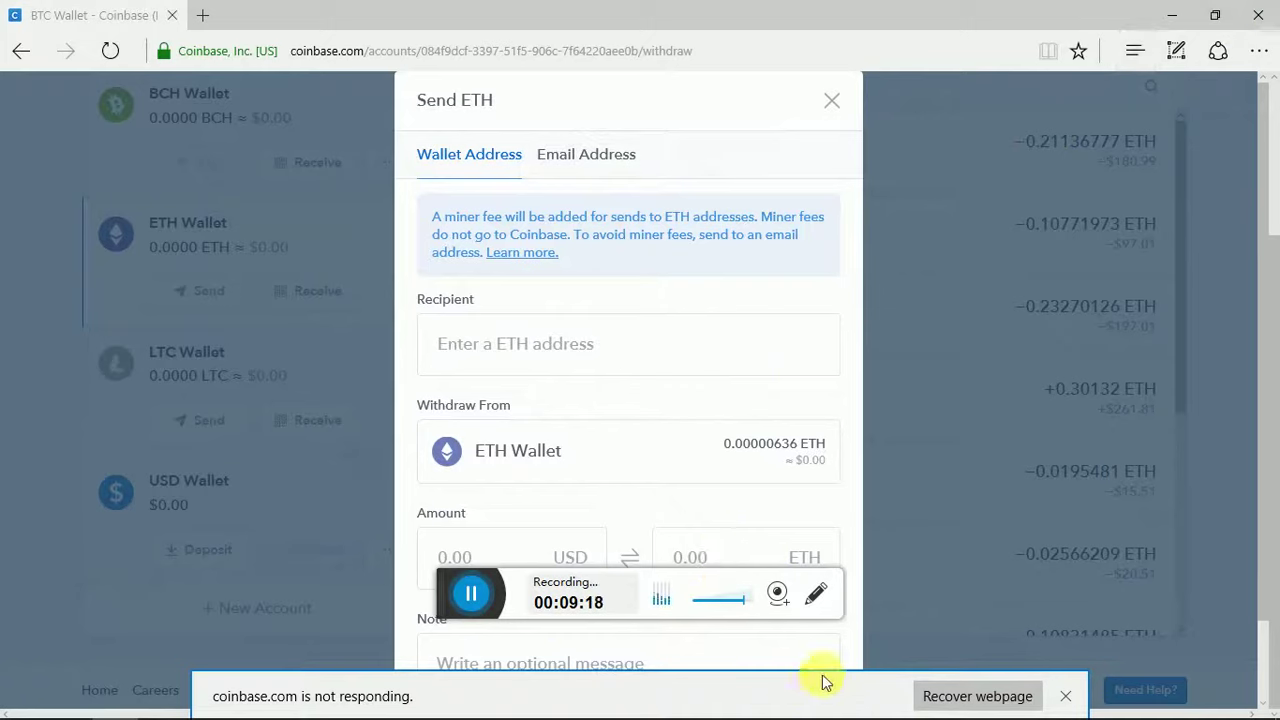
click(945, 697)
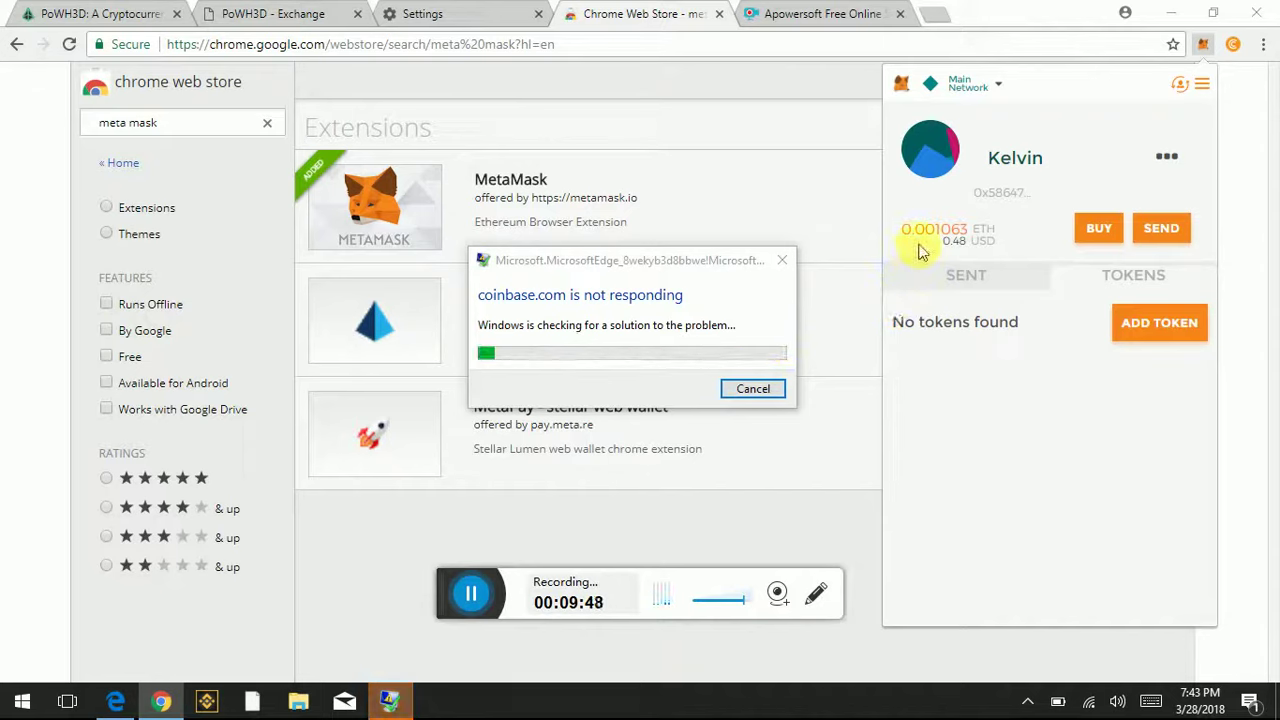
mouse_move(922, 252)
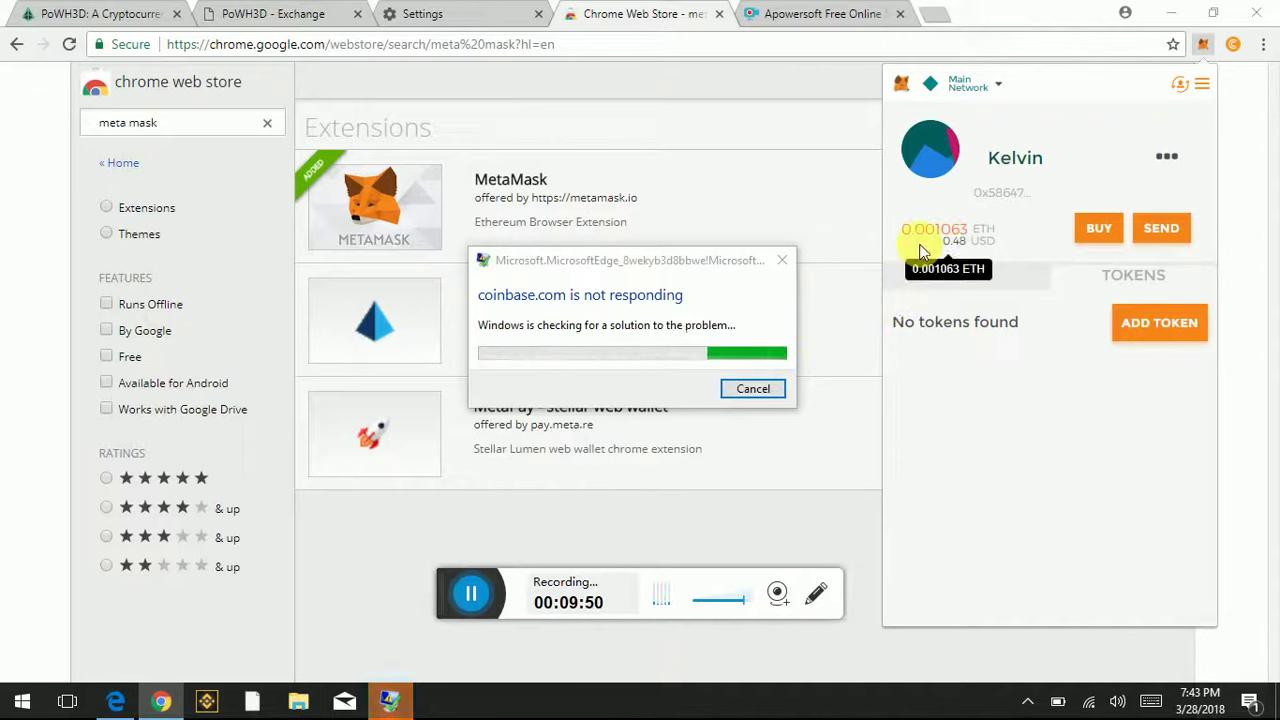
mouse_move(160, 703)
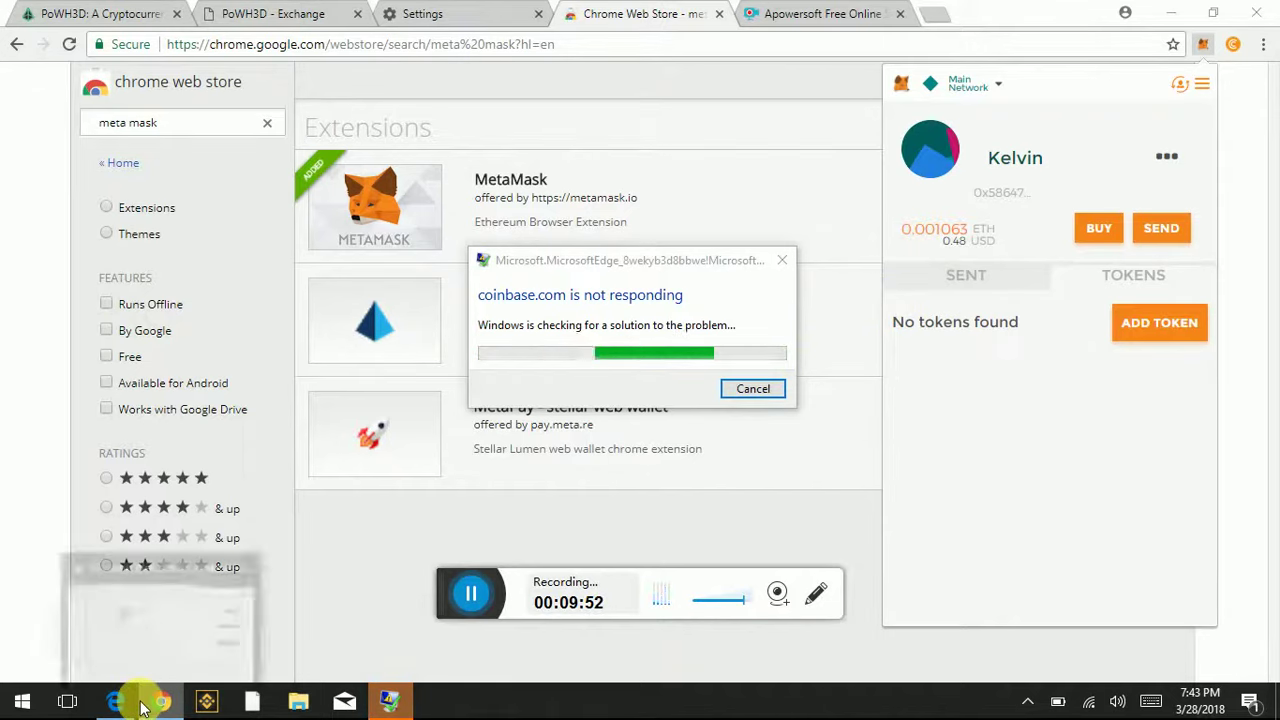
click(115, 700)
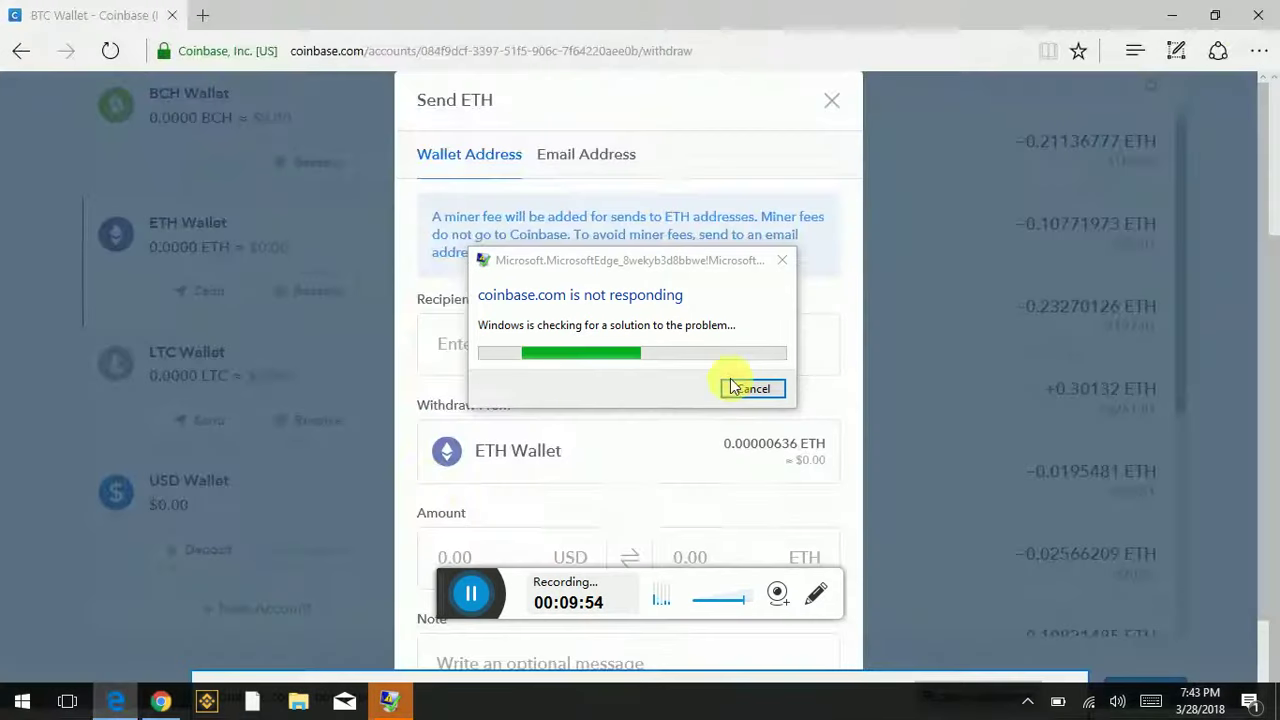
click(766, 389)
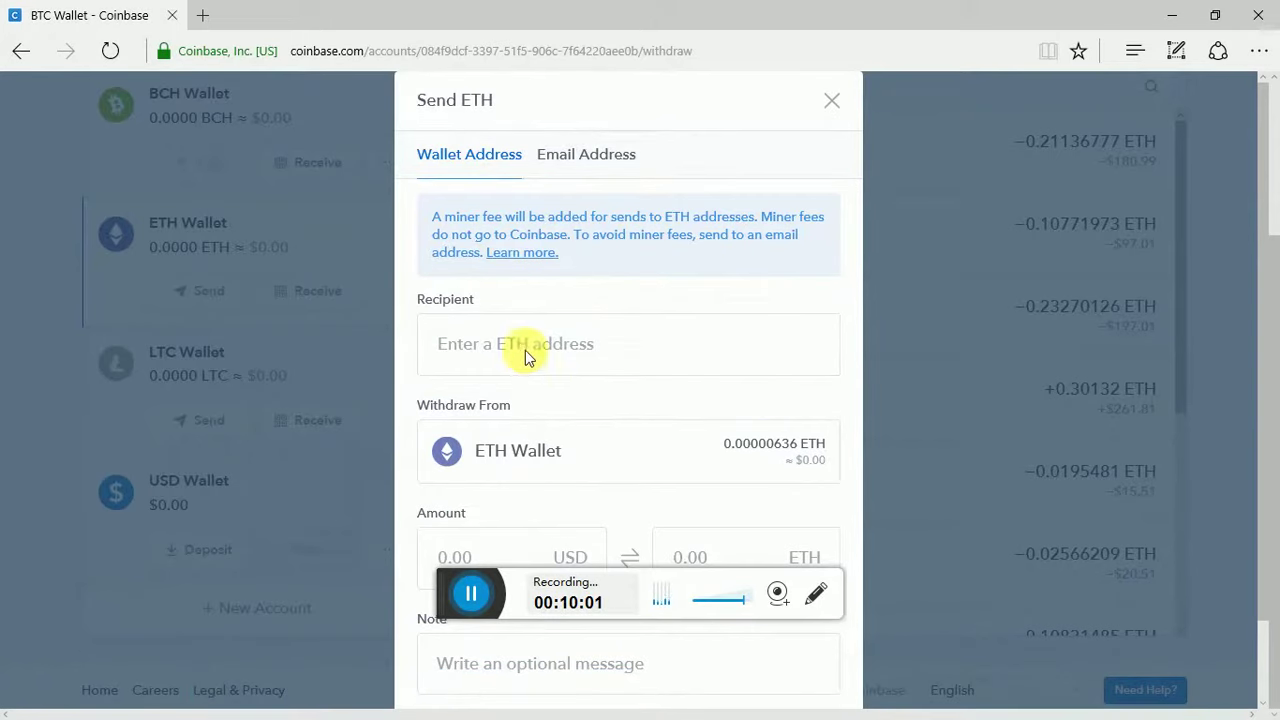
- Reload the Coinbase Send ETH page and check the running processes in Task Manager
click(492, 354)
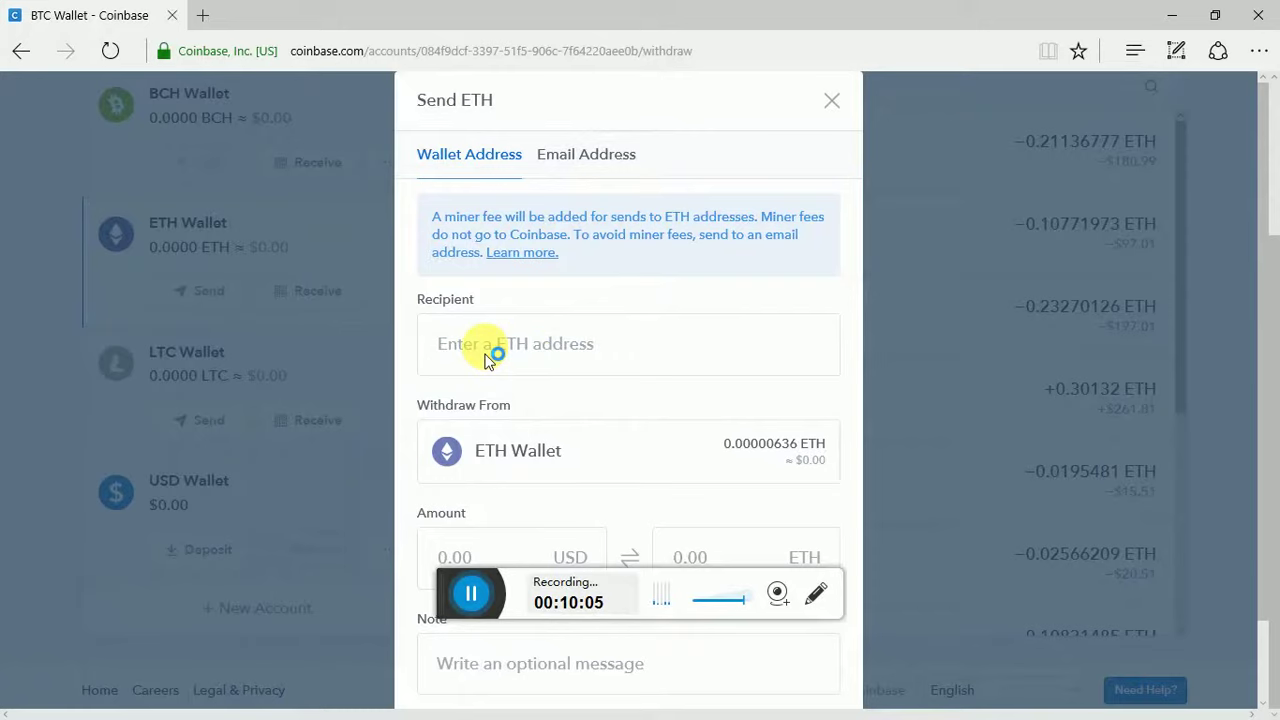
click(484, 352)
key(F5)
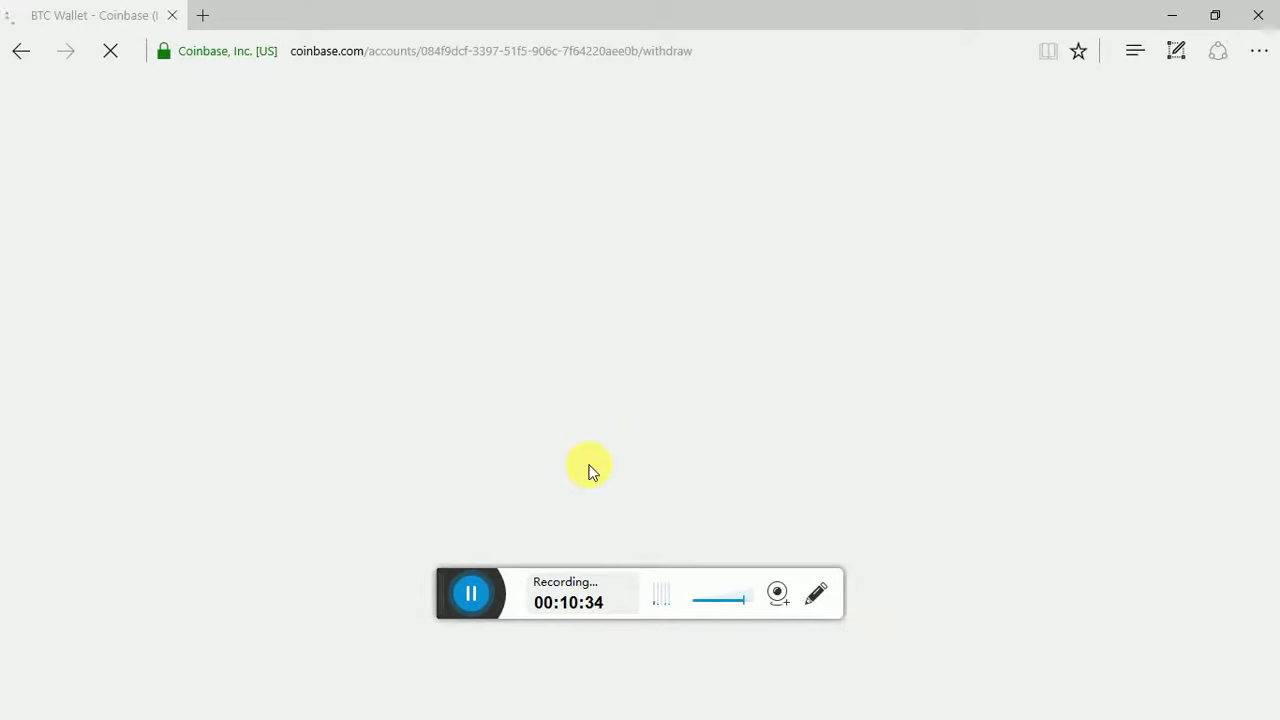
key(ctrl+shift+Escape)
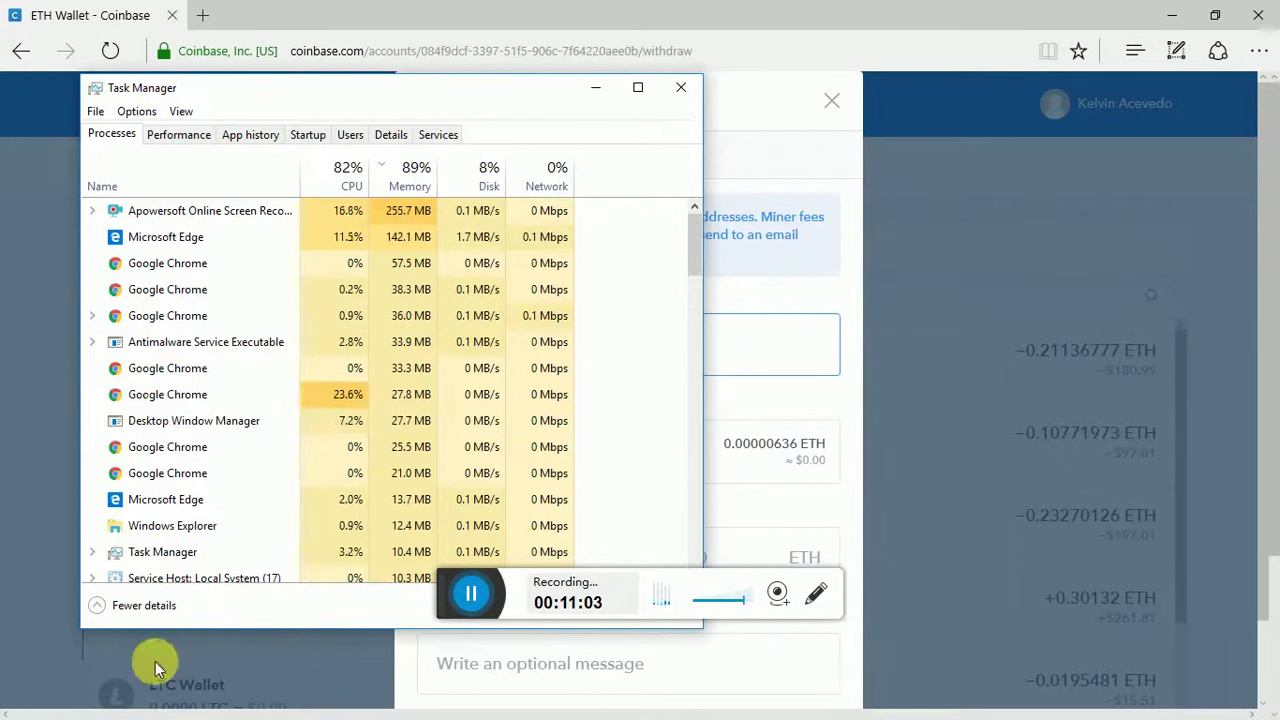
click(681, 92)
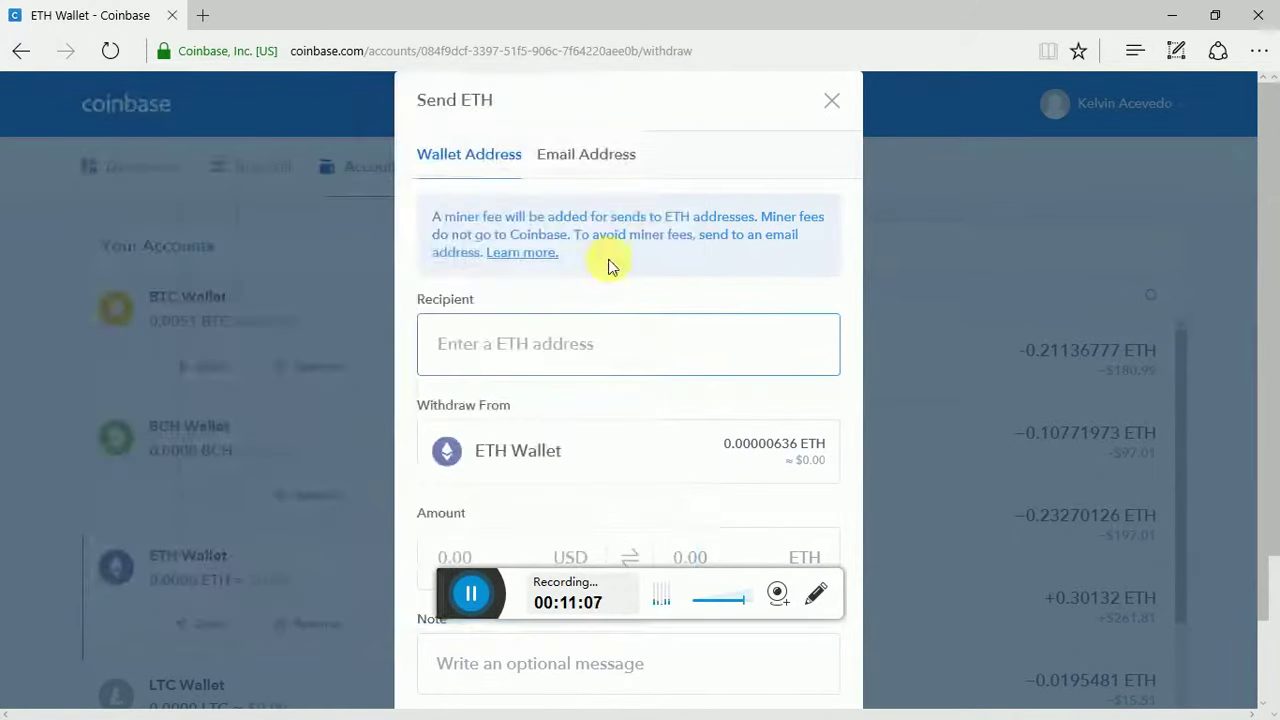
- Paste the copied MetaMask wallet address as the recipient of the Coinbase ETH transfer
click(492, 354)
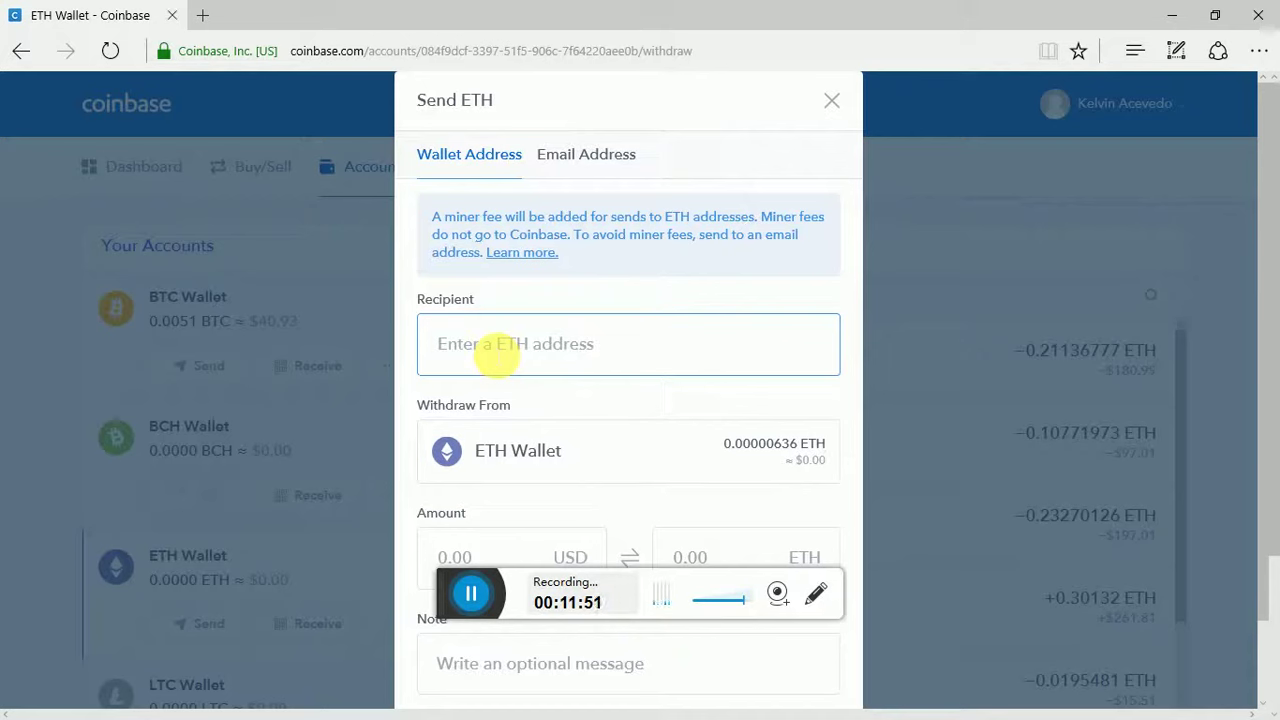
right_click(491, 355)
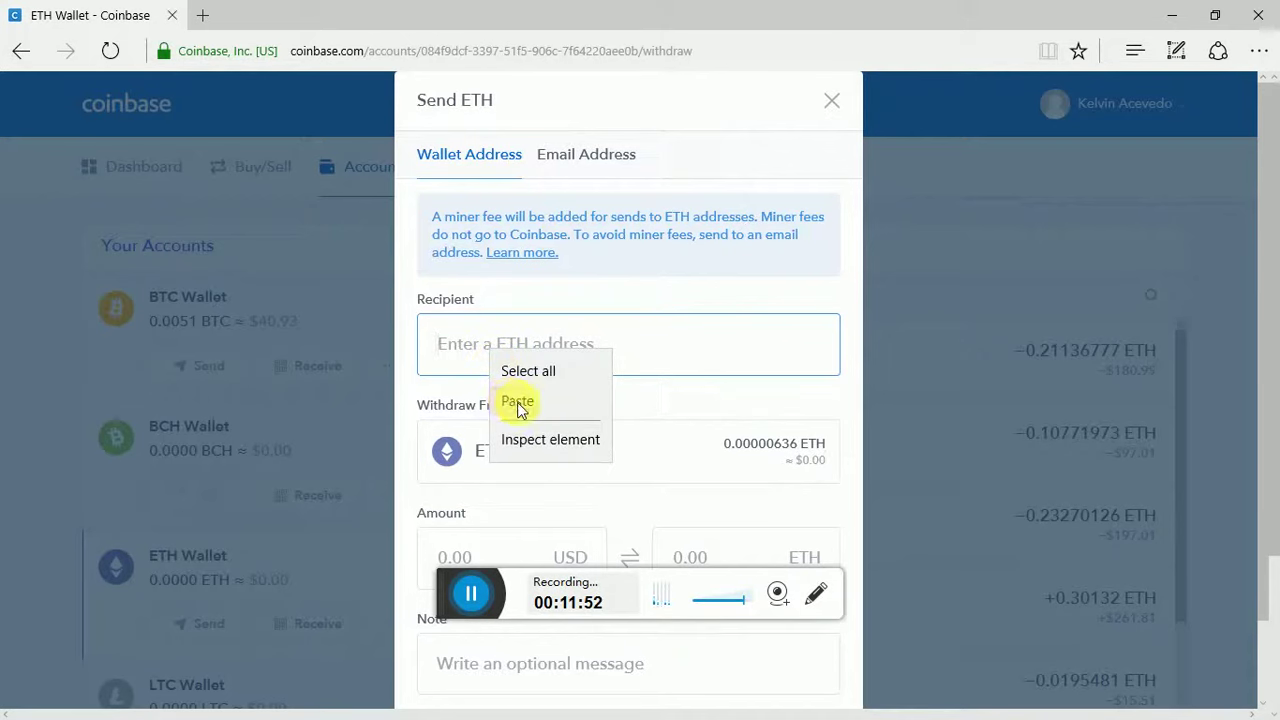
click(537, 401)
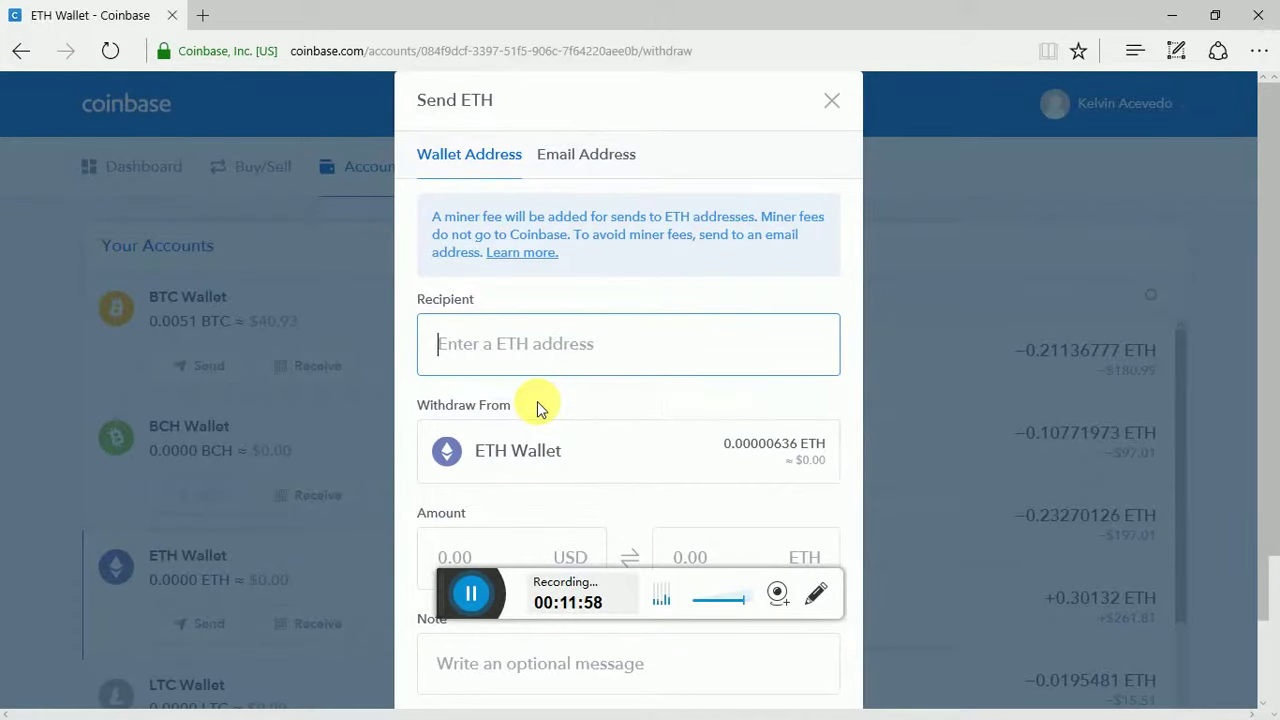
key(ctrl+v)
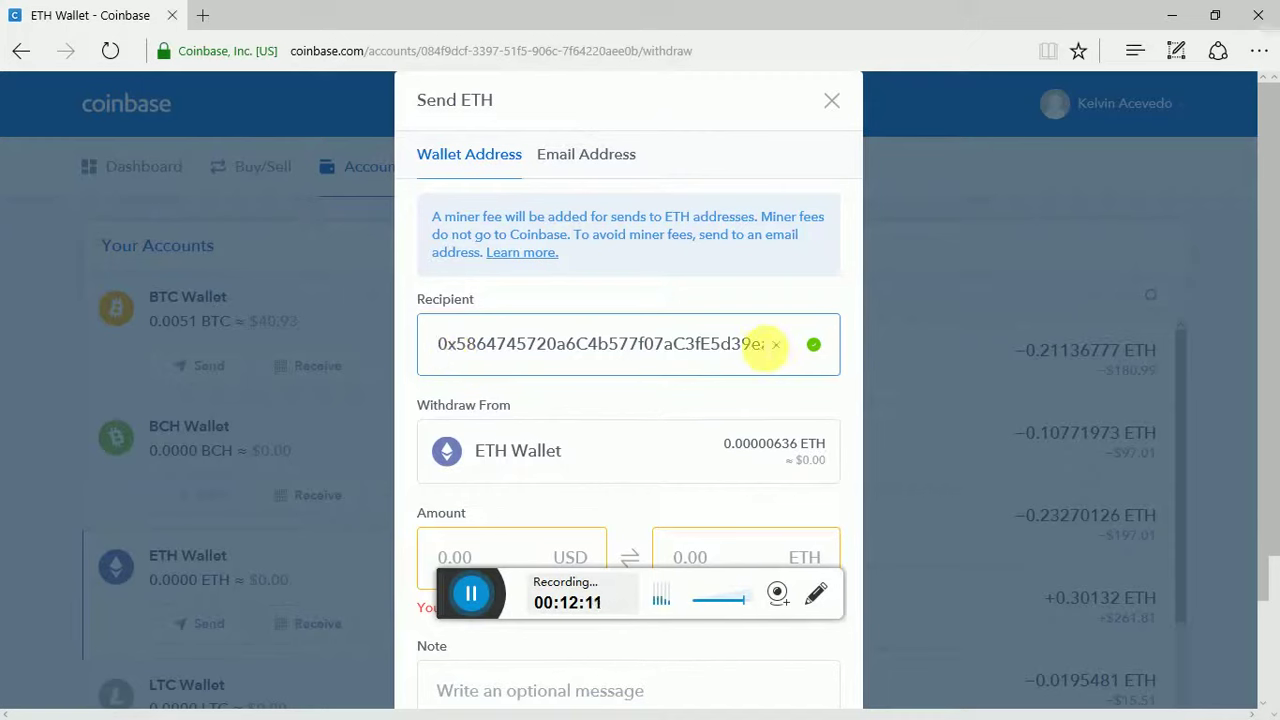
click(763, 345)
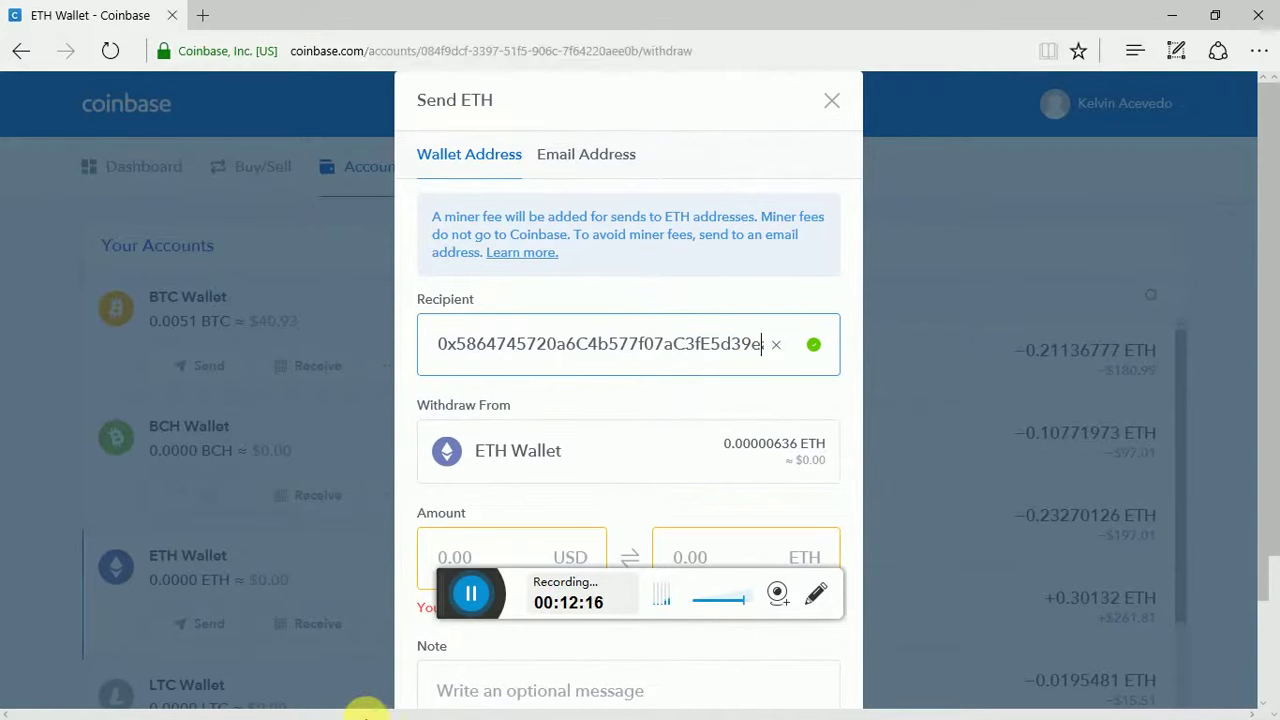
- Switch back to Google Chrome and bring up the PoWH3D home page
key(super)
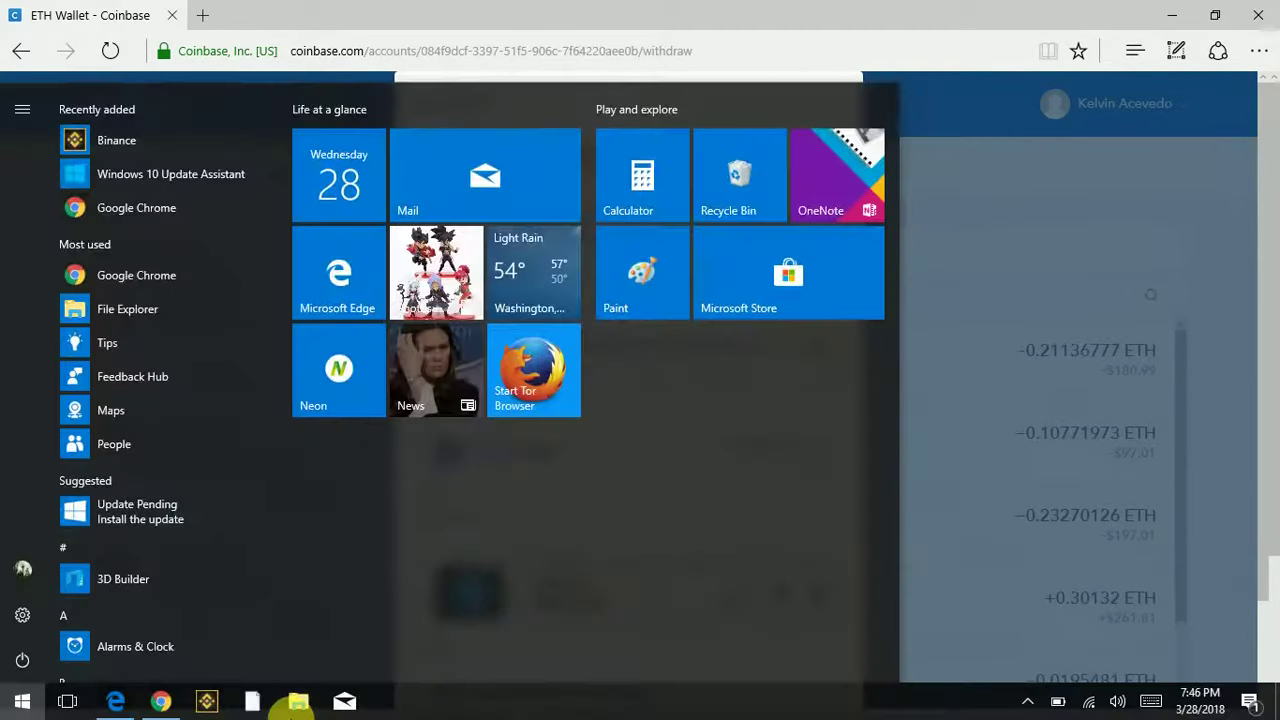
click(162, 703)
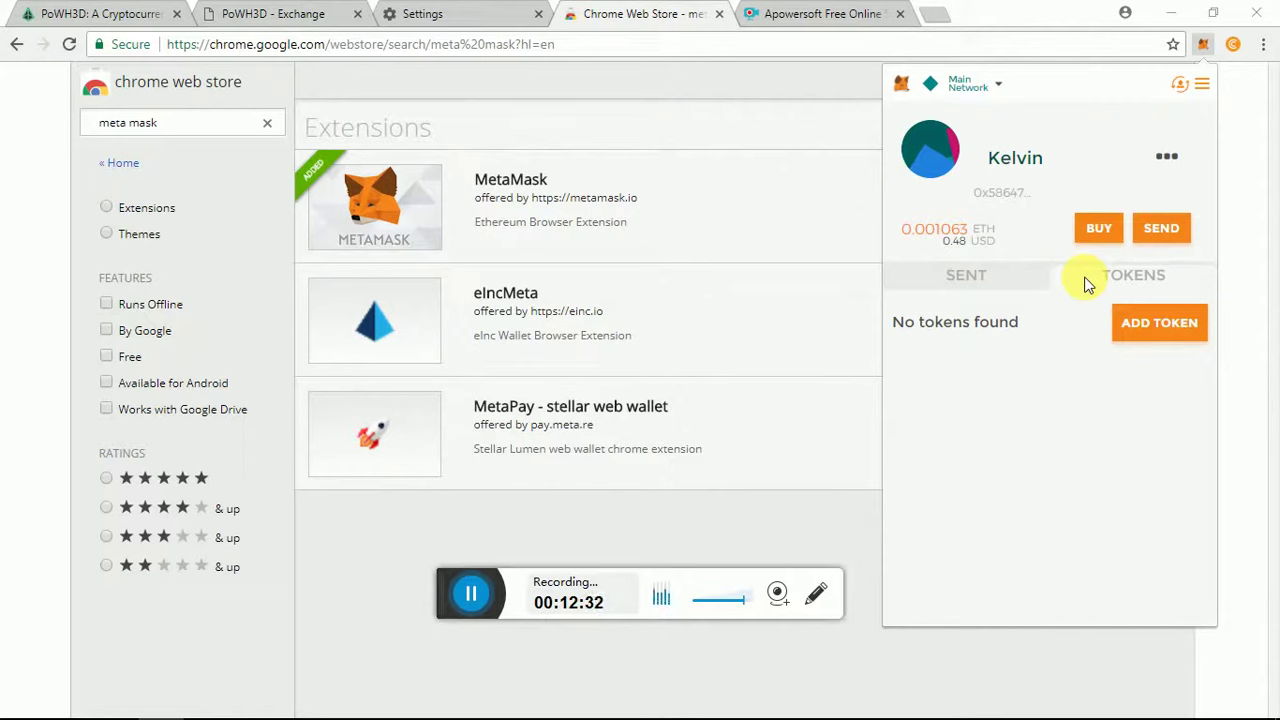
click(44, 18)
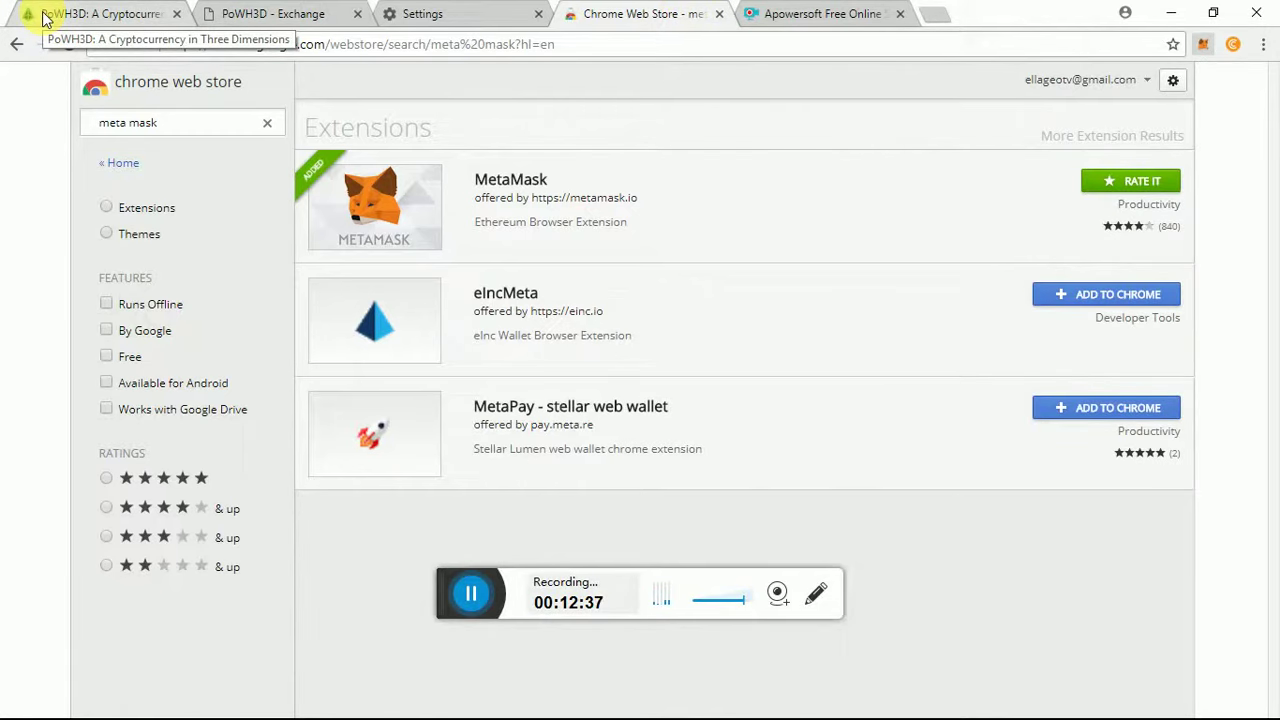
click(125, 18)
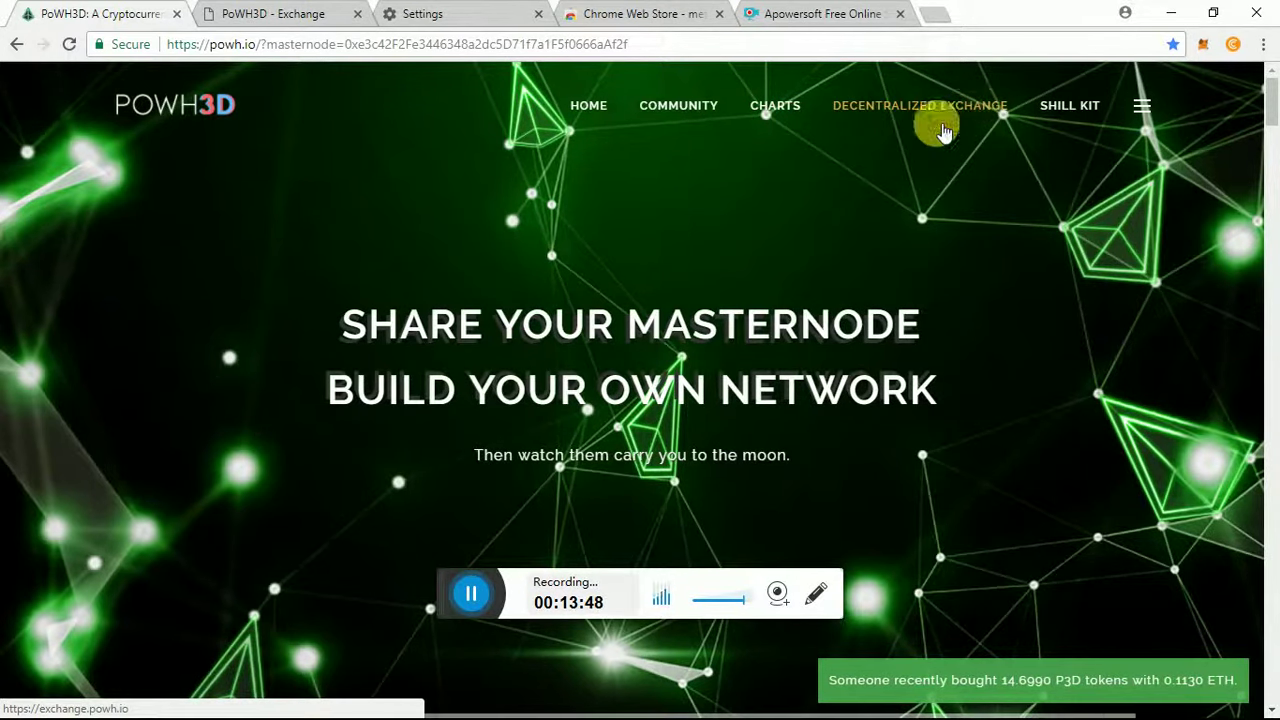
- Bring up the PoWH3D exchange's Purchase tokens page and look through its buy form and recent buy orders
click(267, 14)
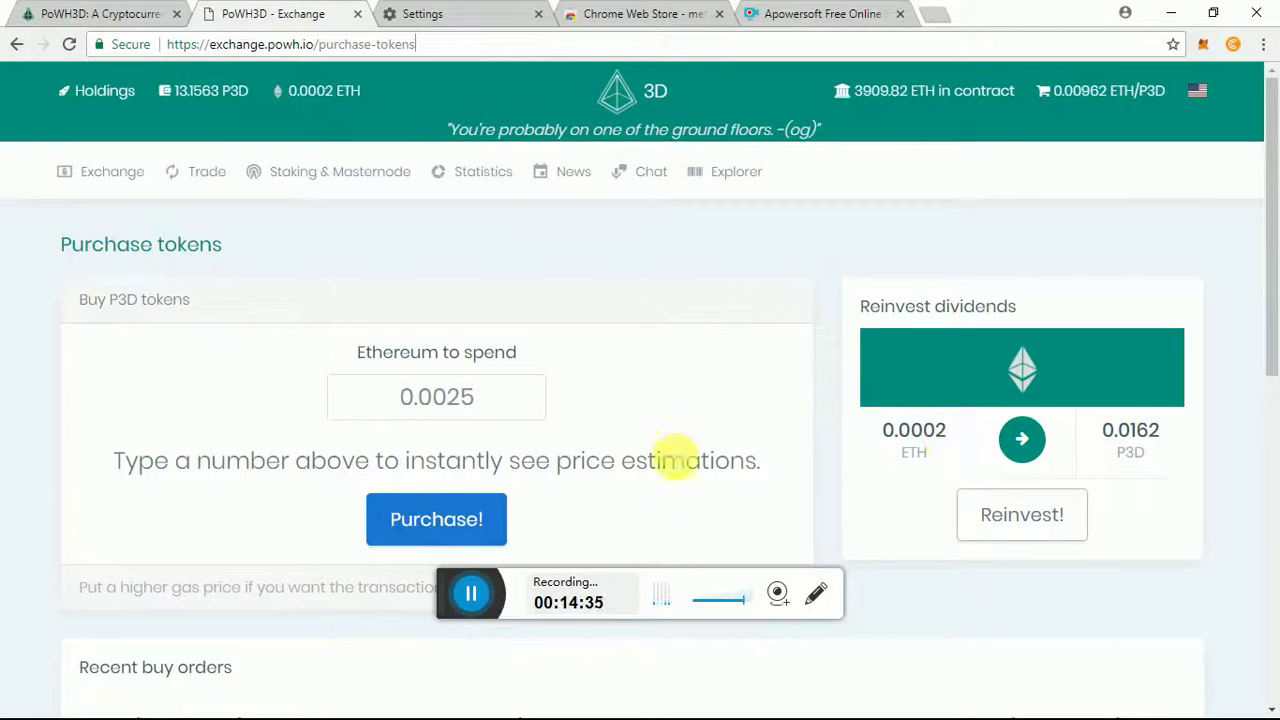
scroll(682, 467, down, 1)
scroll(682, 467, down, 4)
scroll(681, 466, up, 3)
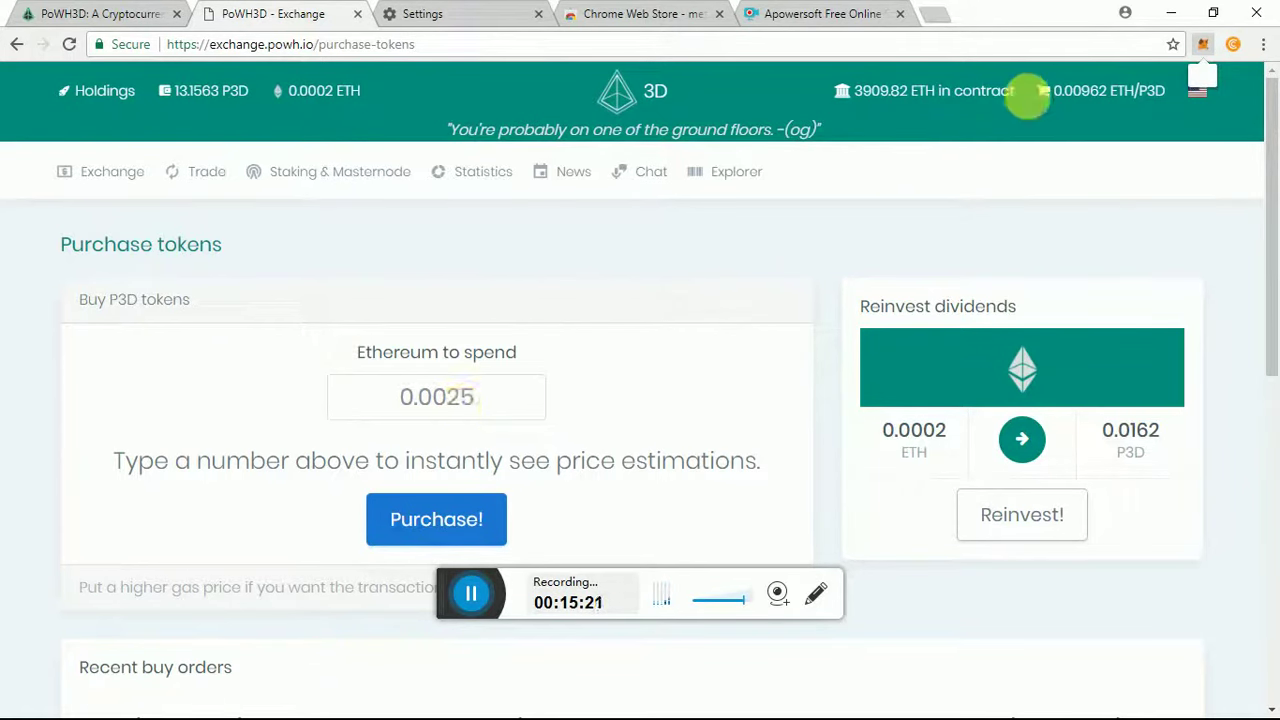
- Copy the MetaMask wallet's ETH balance and paste it as the Ethereum to spend, 0.001063, for buying P3D tokens
key(alt+shift+m)
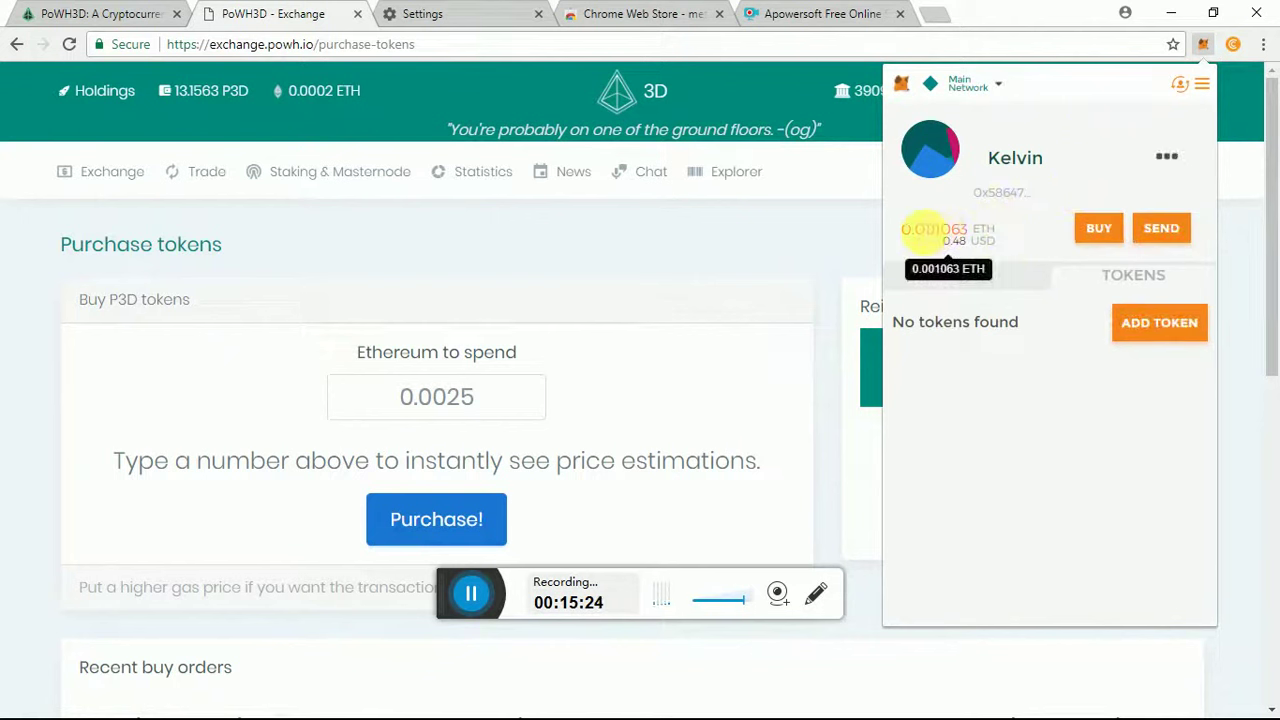
drag(903, 229, 966, 230)
right_click(966, 230)
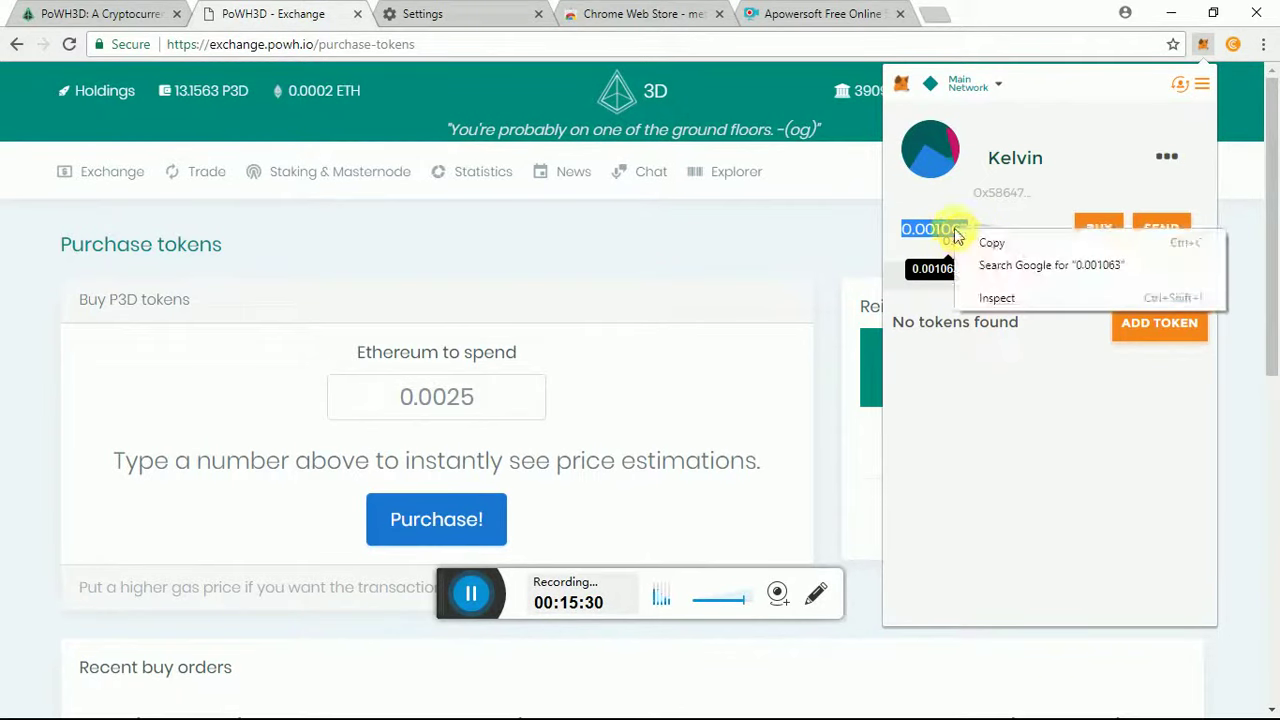
click(990, 242)
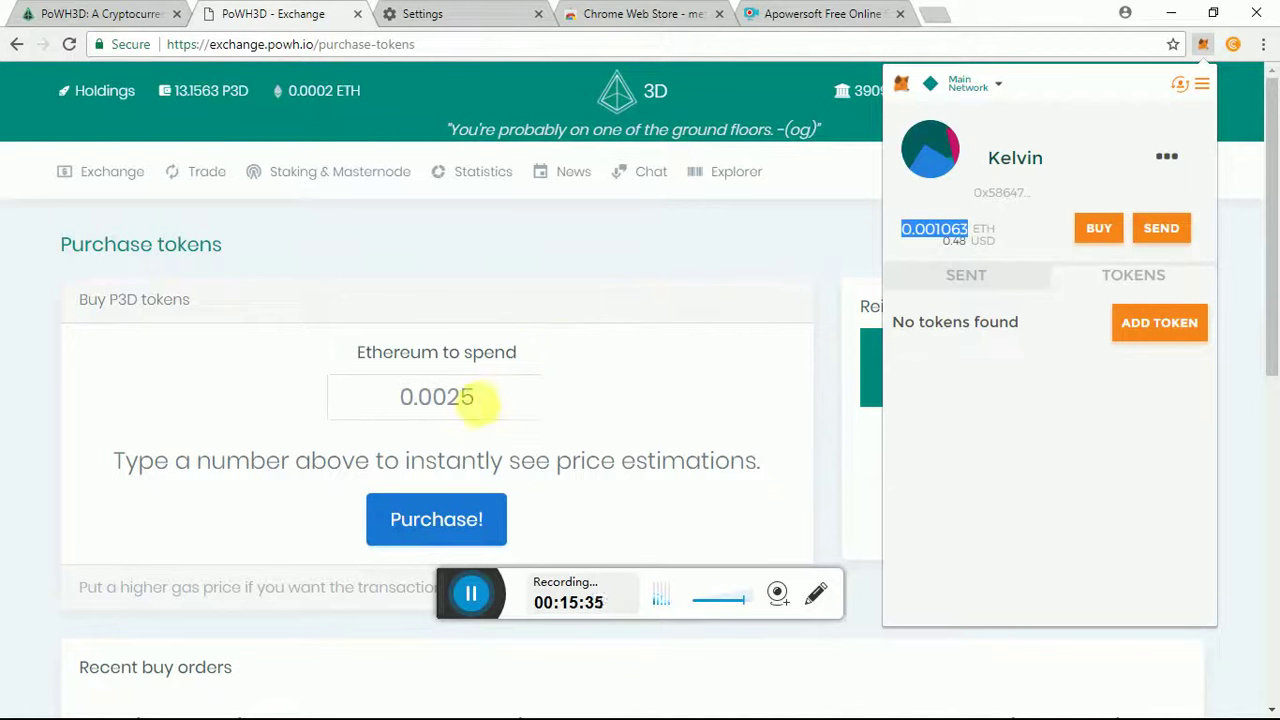
click(455, 398)
right_click(455, 400)
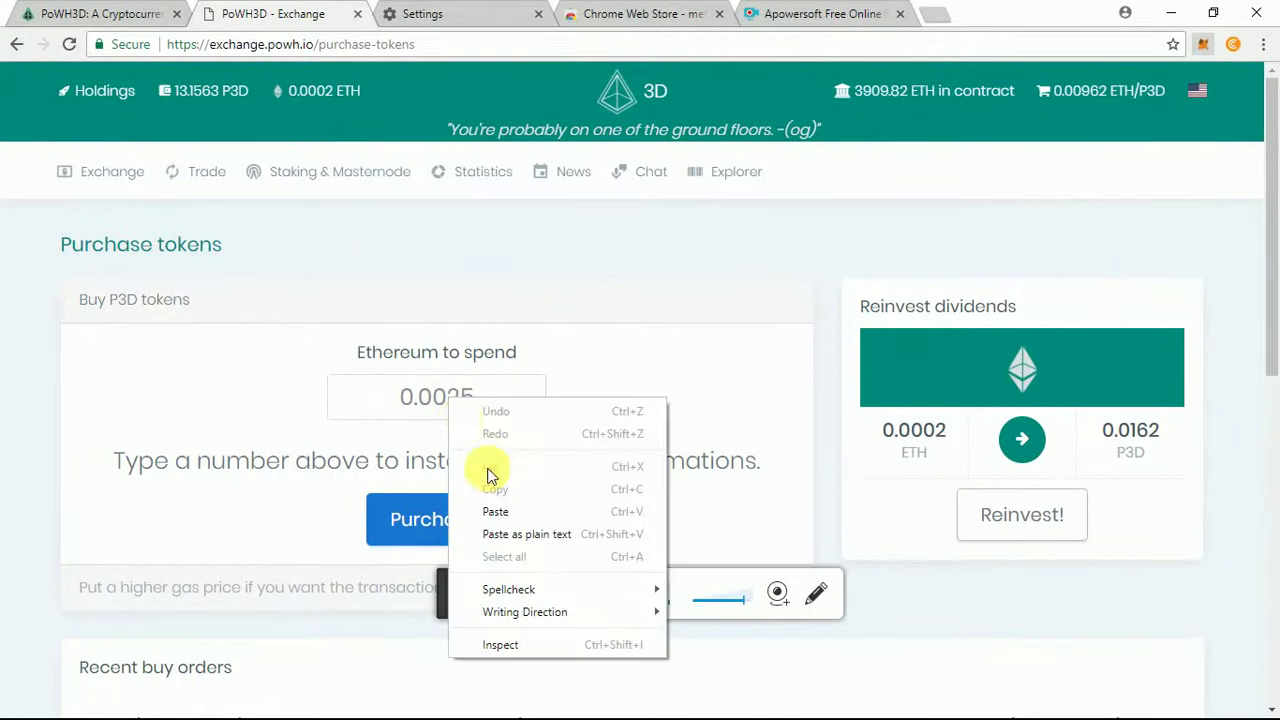
click(503, 511)
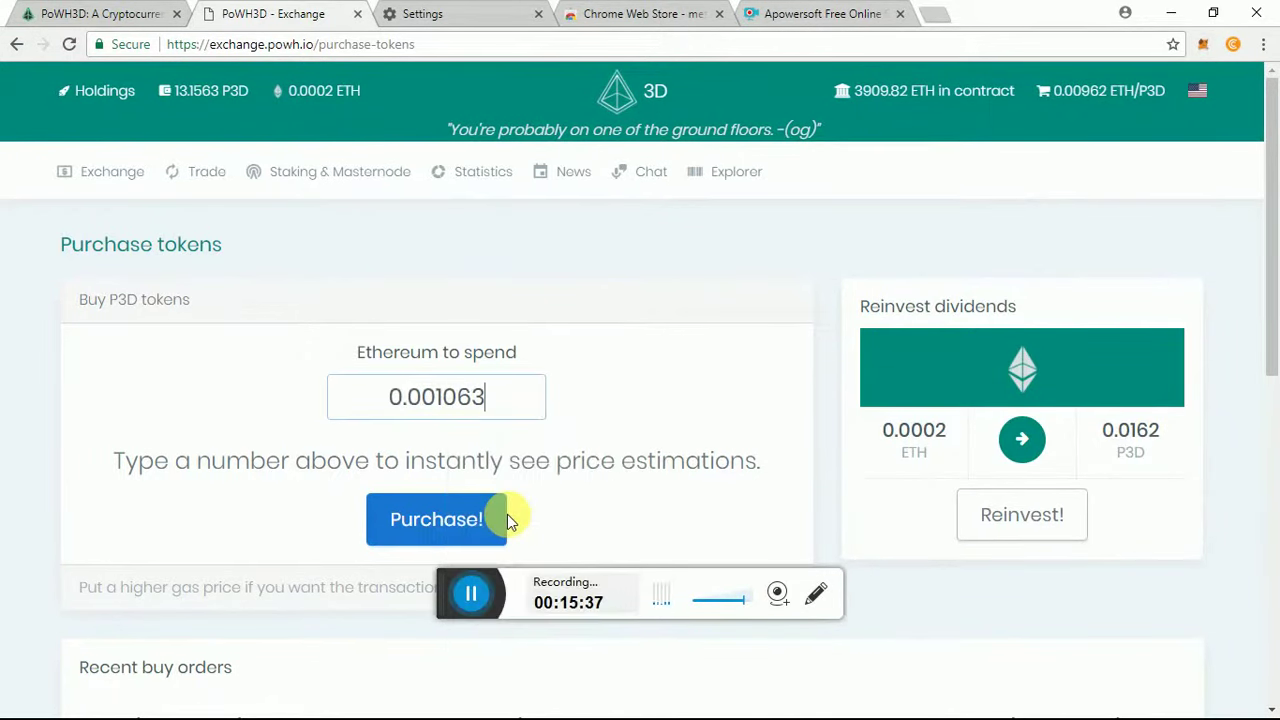
- Submit the P3D purchase, review the MetaMask transaction confirmation and reject the transaction
click(450, 530)
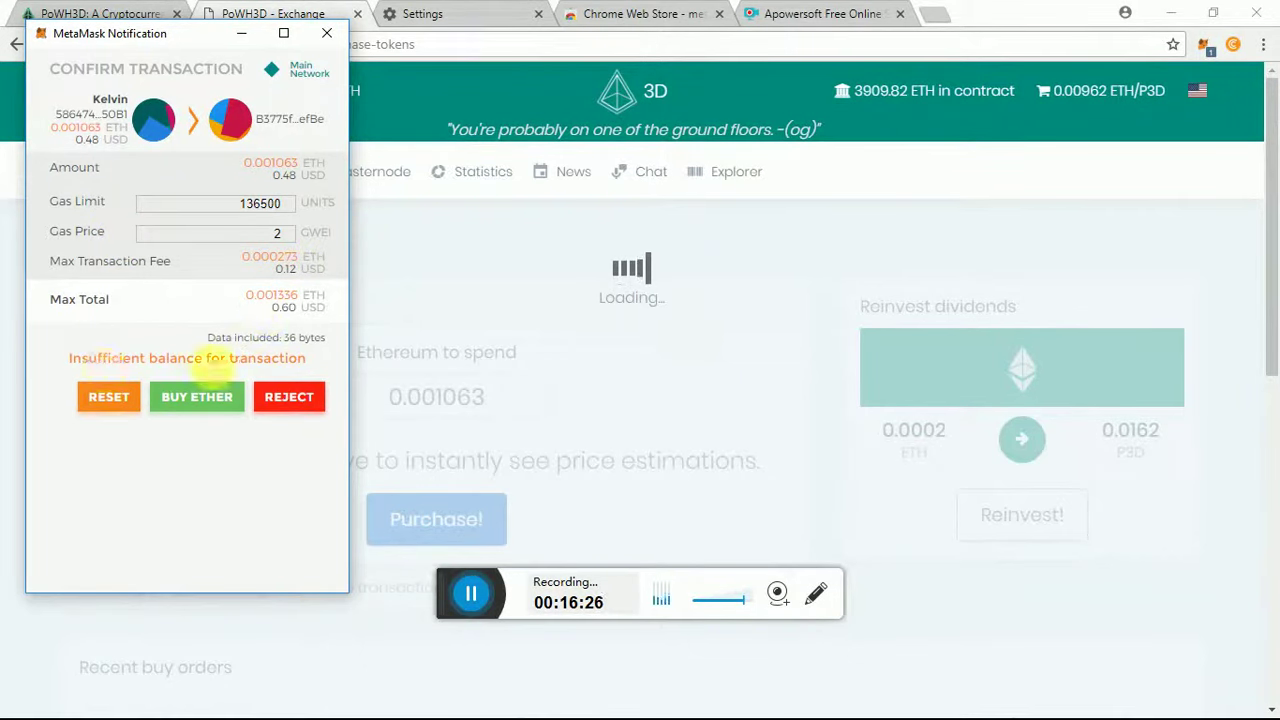
drag(80, 358, 221, 358)
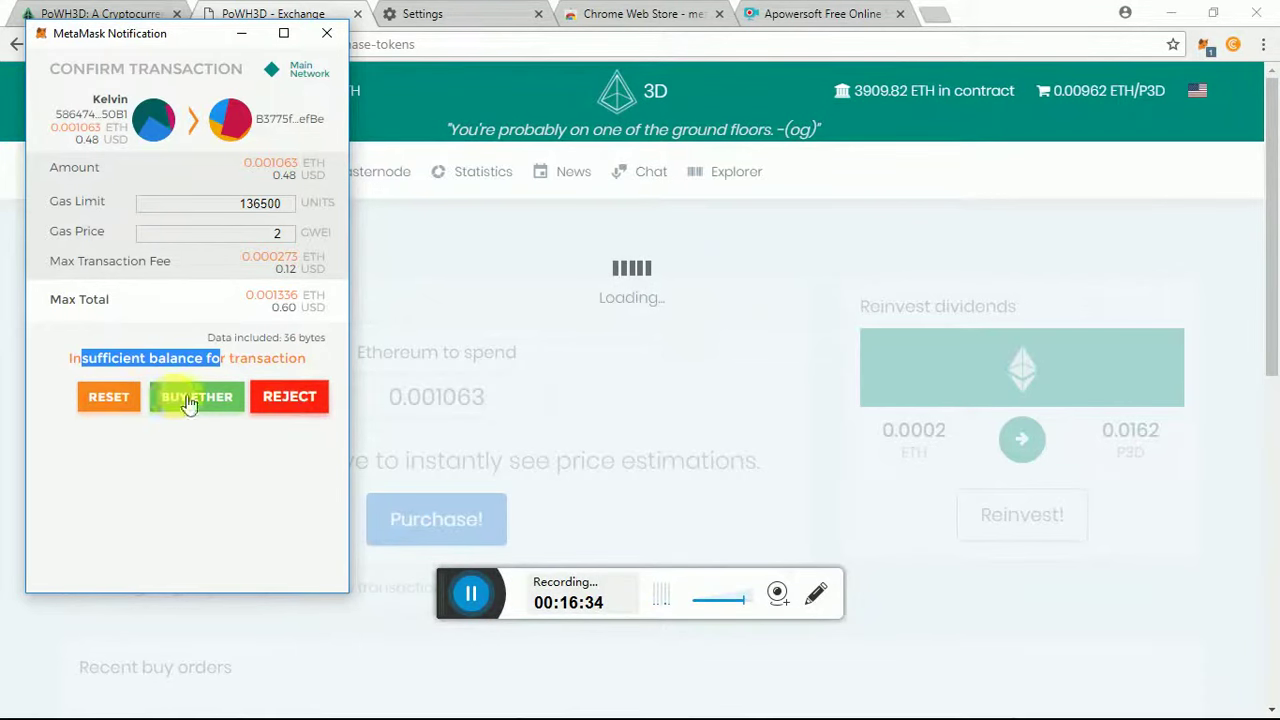
click(286, 398)
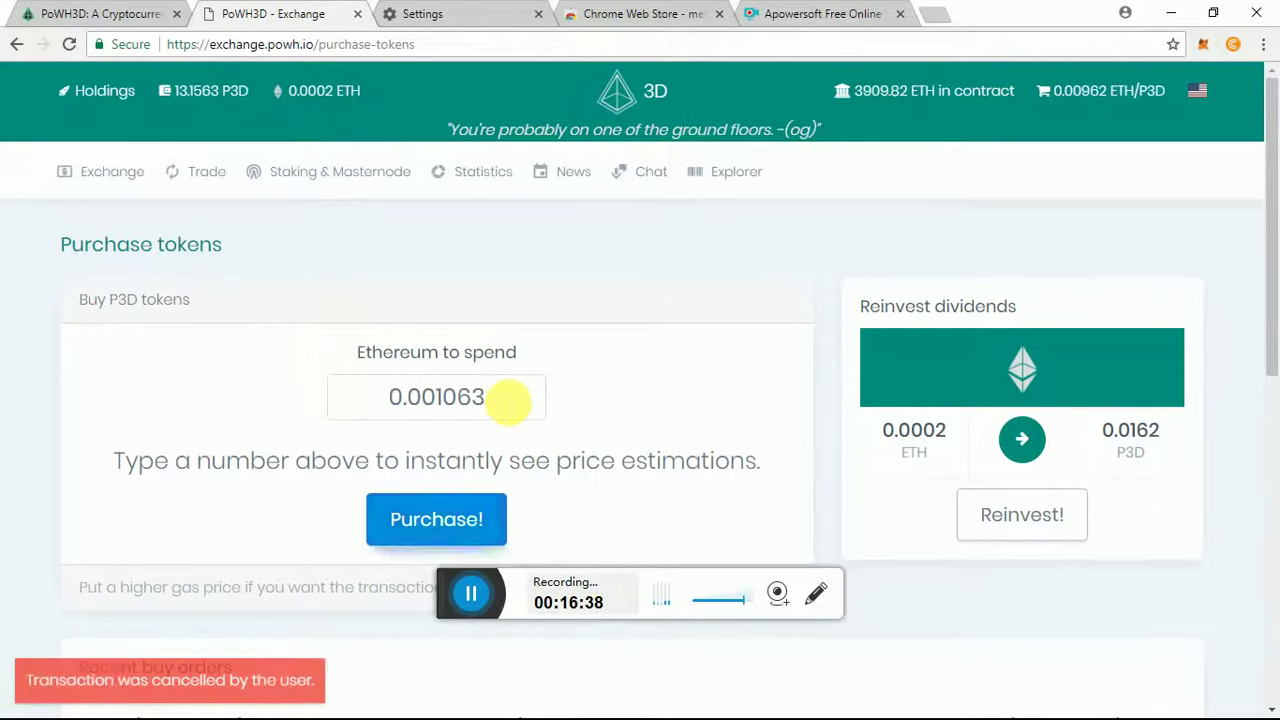
click(509, 400)
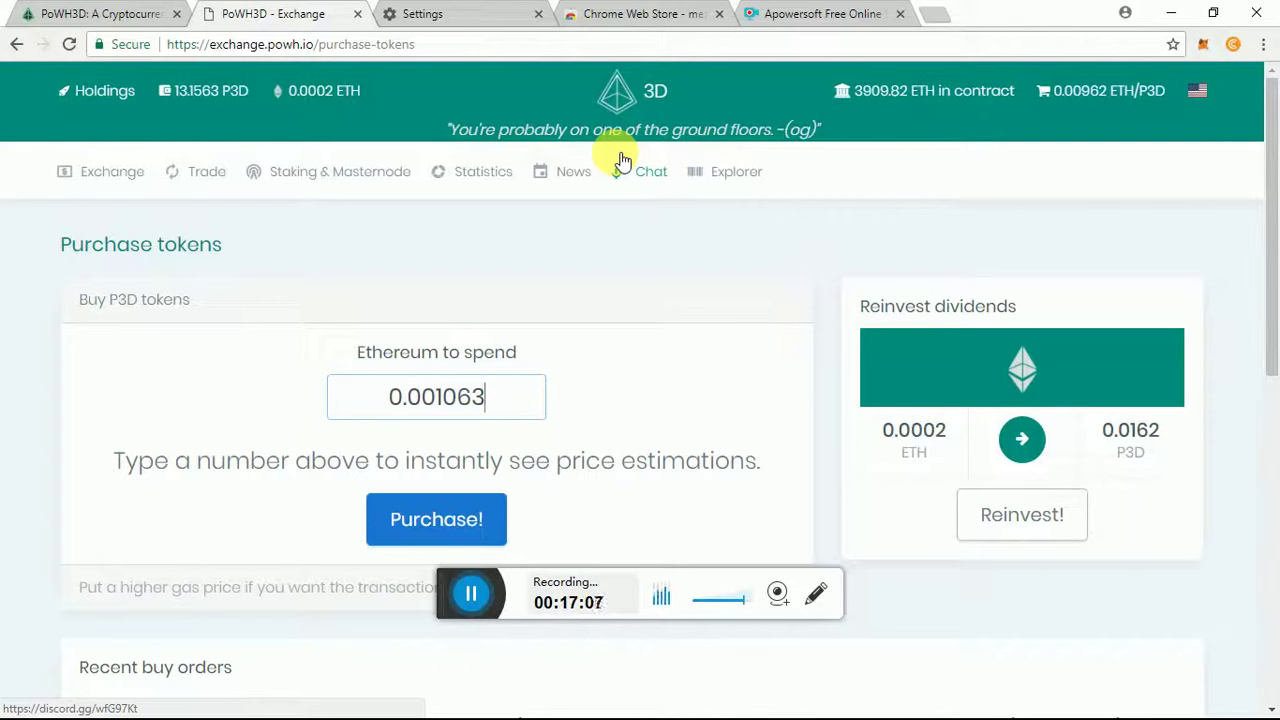
- Bring up the Staking & Masternode page and read how masternodes work and the pointers for spreading the link
click(213, 93)
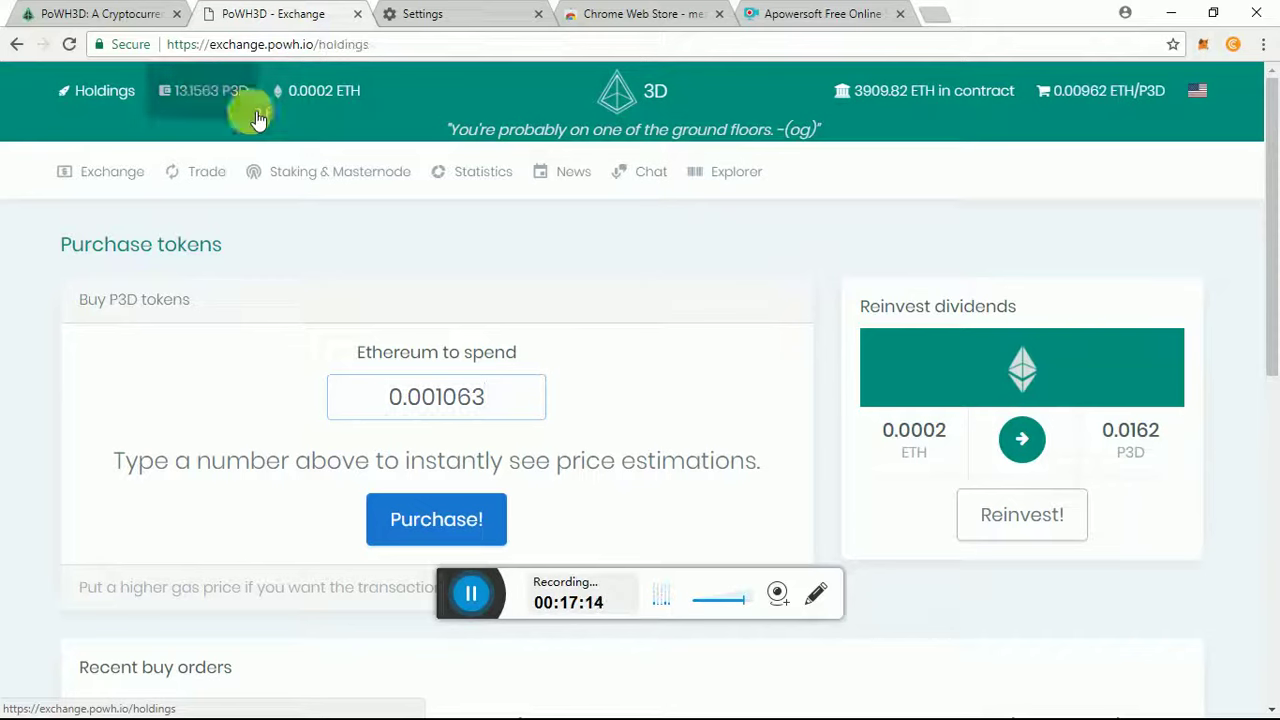
click(320, 183)
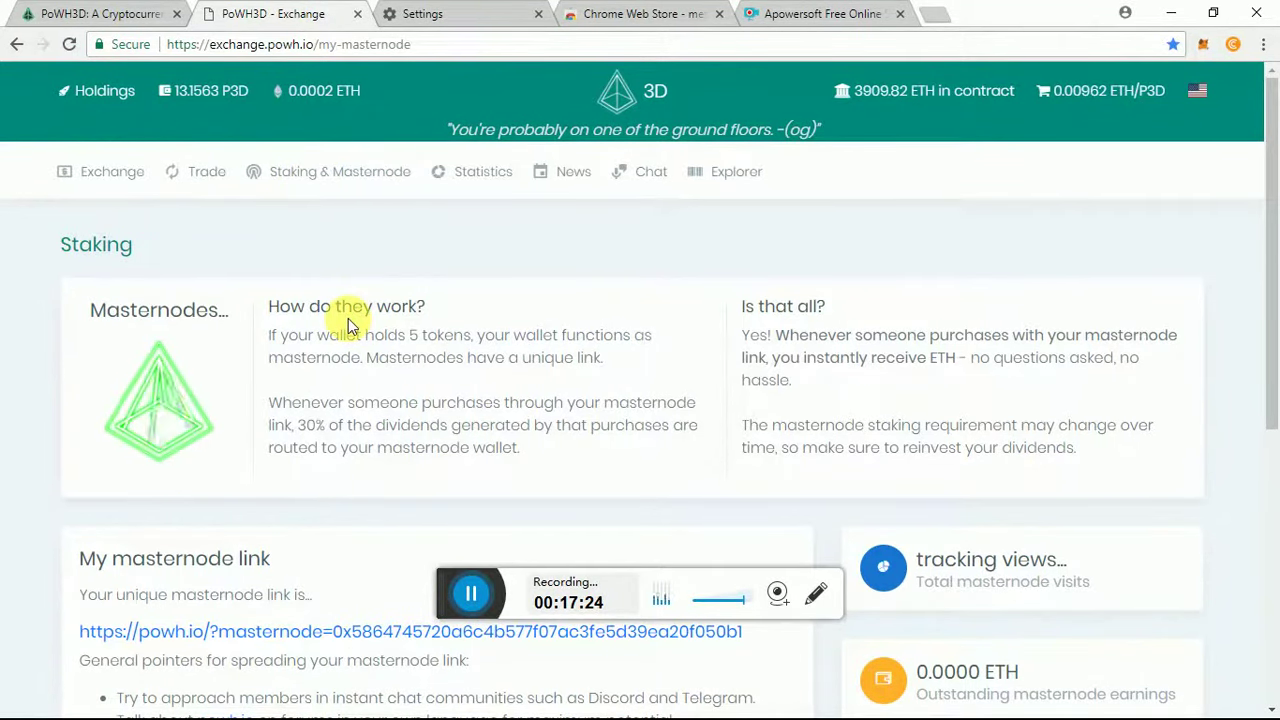
scroll(348, 316, down, 2)
scroll(348, 318, down, 1)
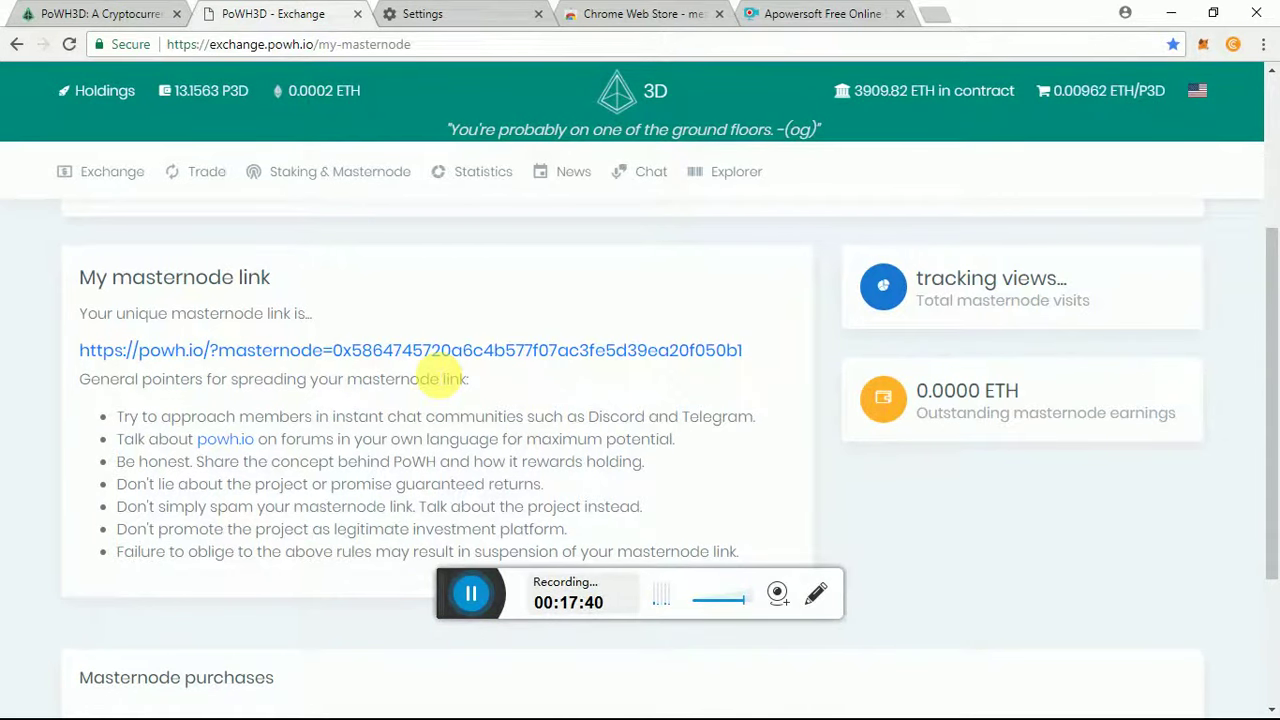
scroll(500, 430, up, 2)
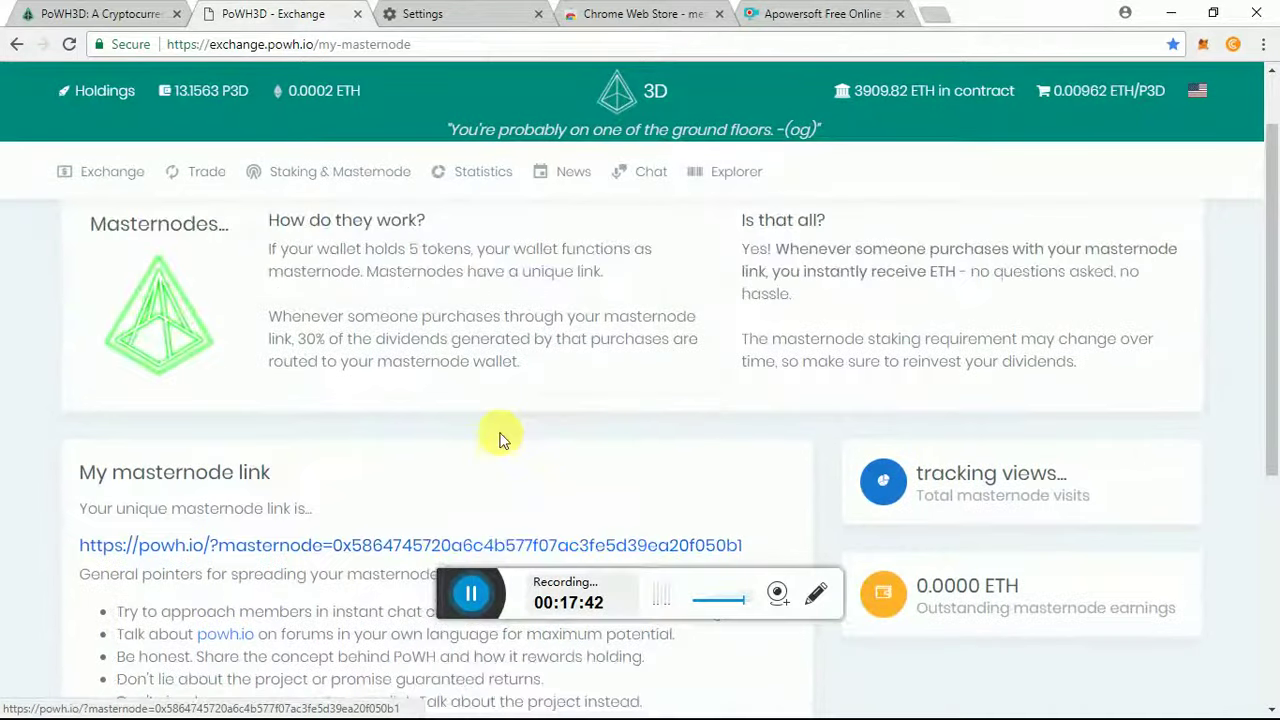
scroll(500, 440, up, 1)
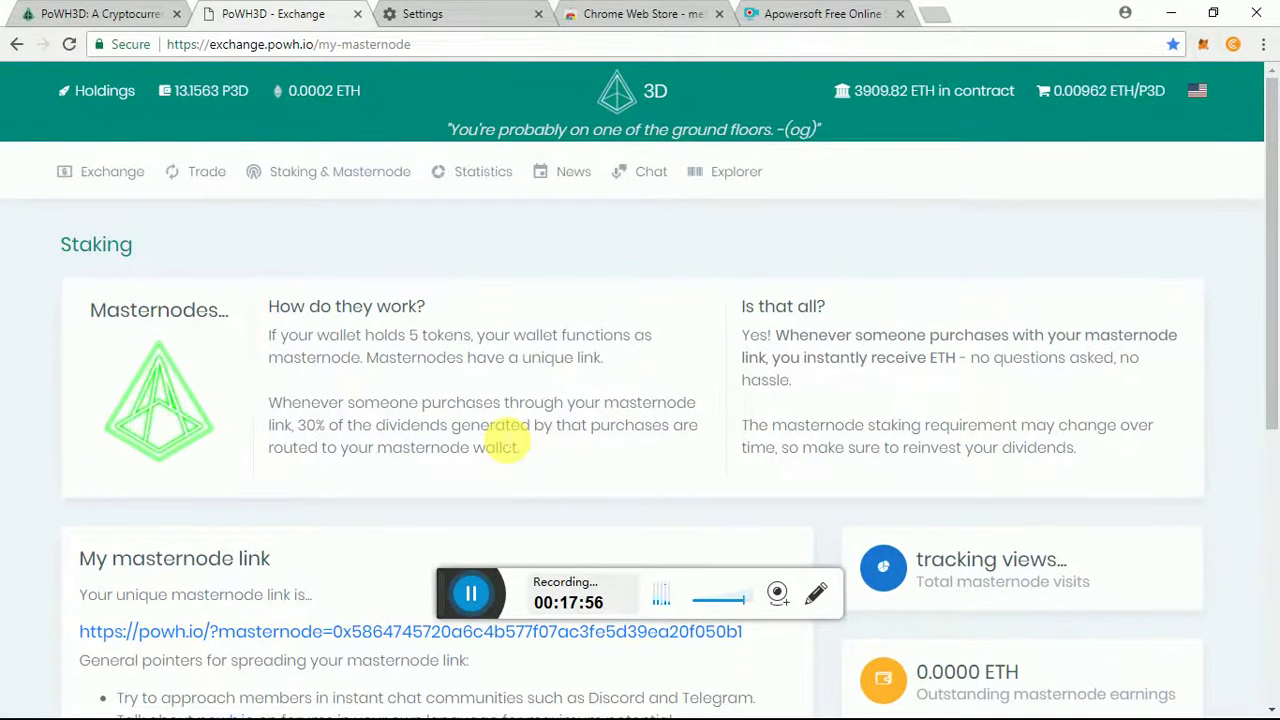
- Copy the unique masternode link from the My masternode link section
scroll(86, 374, down, 1)
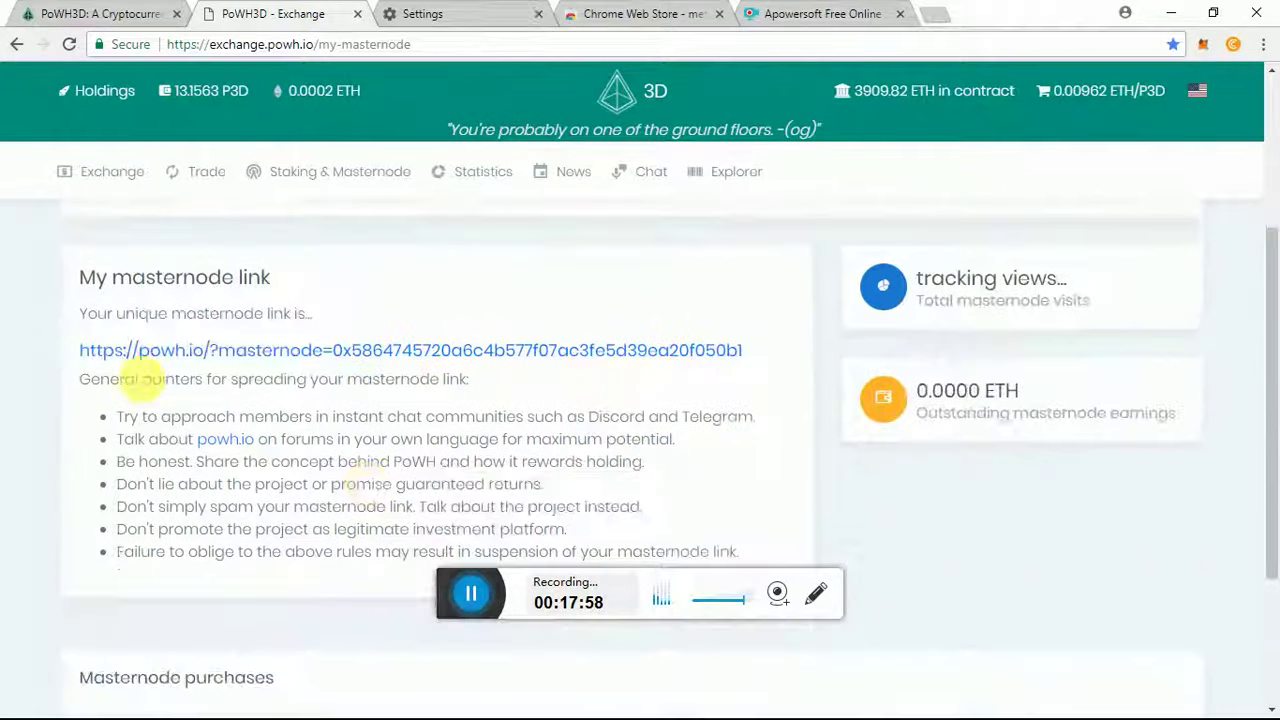
drag(76, 355, 748, 362)
right_click(730, 360)
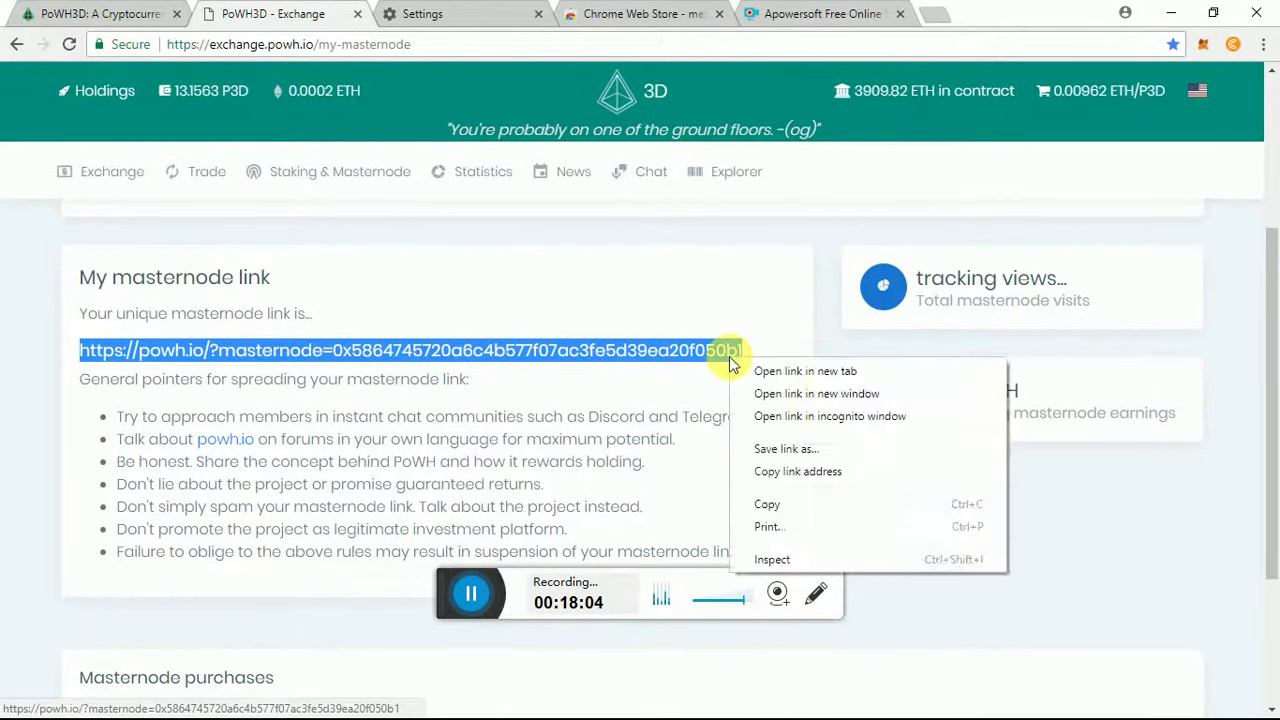
click(794, 506)
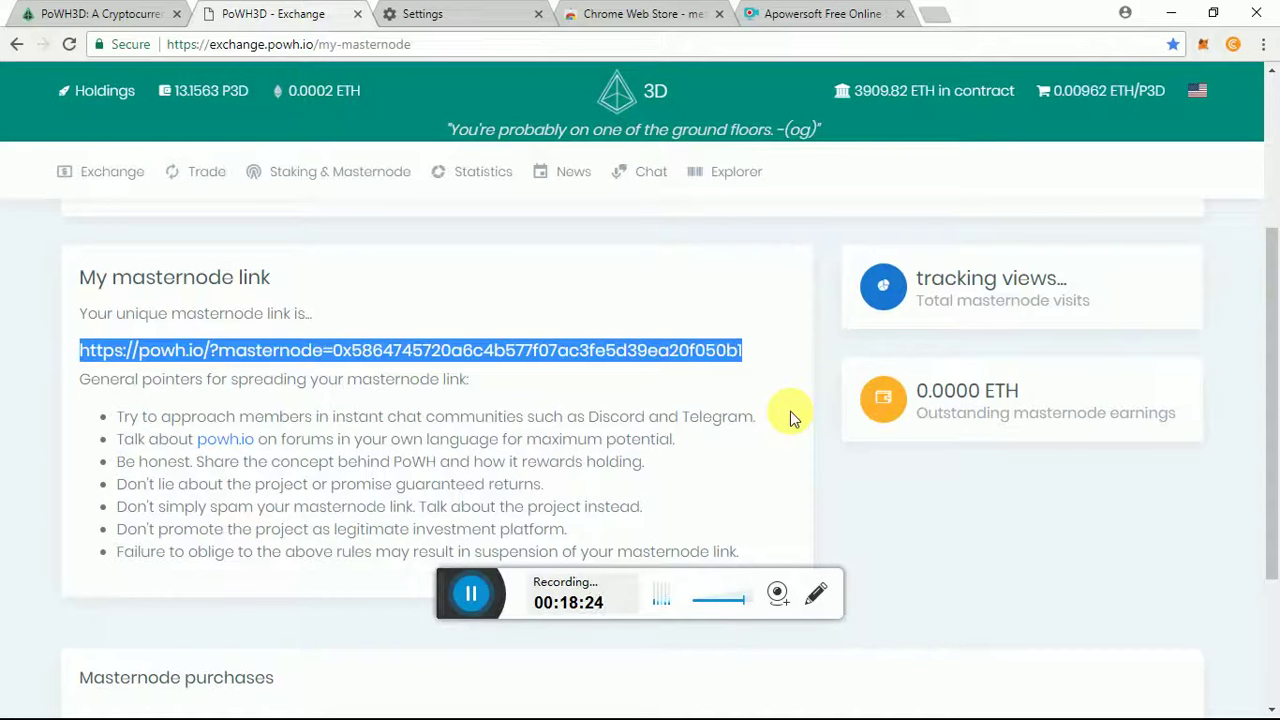
- Look over the Holdings page, and examine the weekly pricing, token holder distribution and order charts on the Statistics page
click(100, 100)
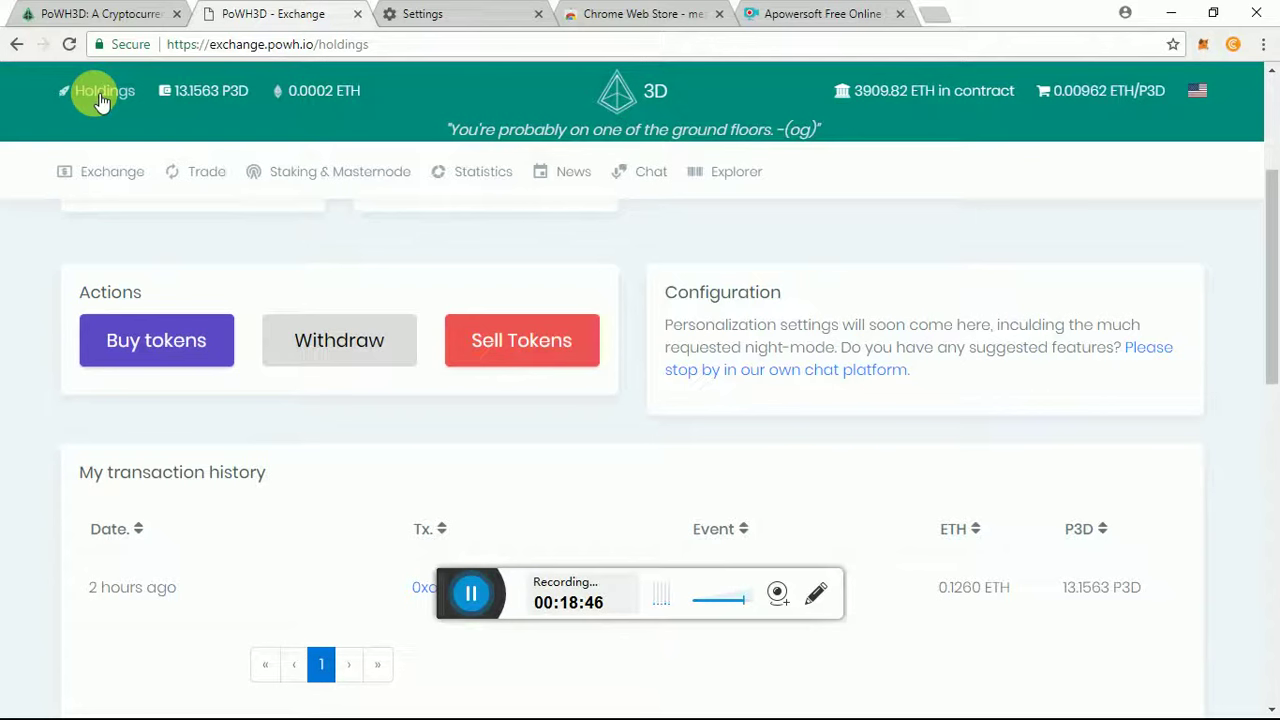
mouse_move(112, 175)
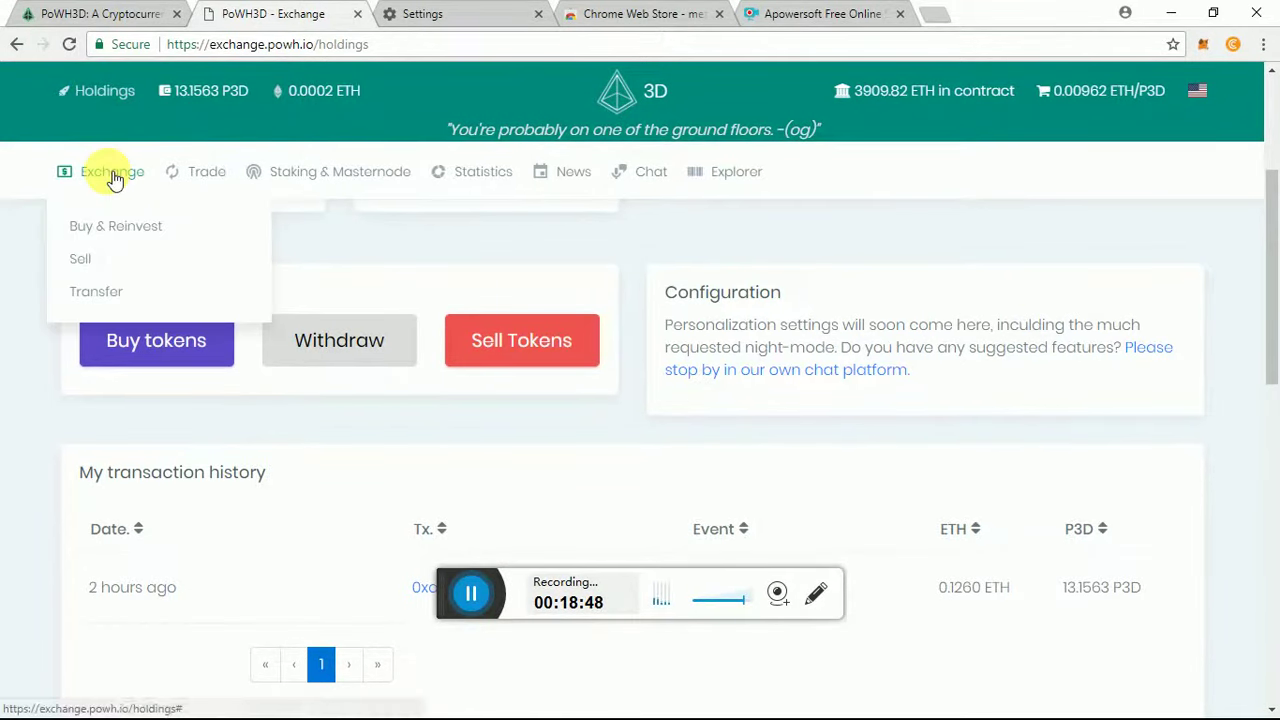
click(492, 180)
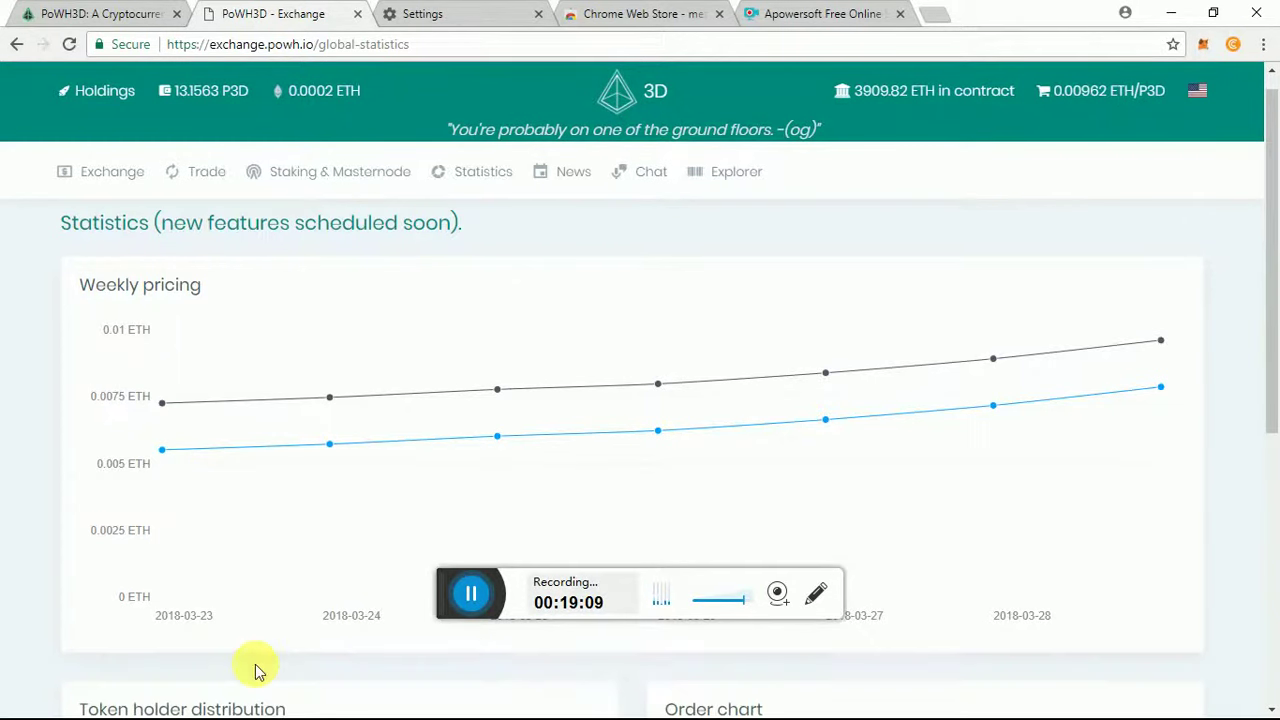
scroll(251, 577, down, 1)
scroll(249, 573, down, 2)
mouse_move(254, 543)
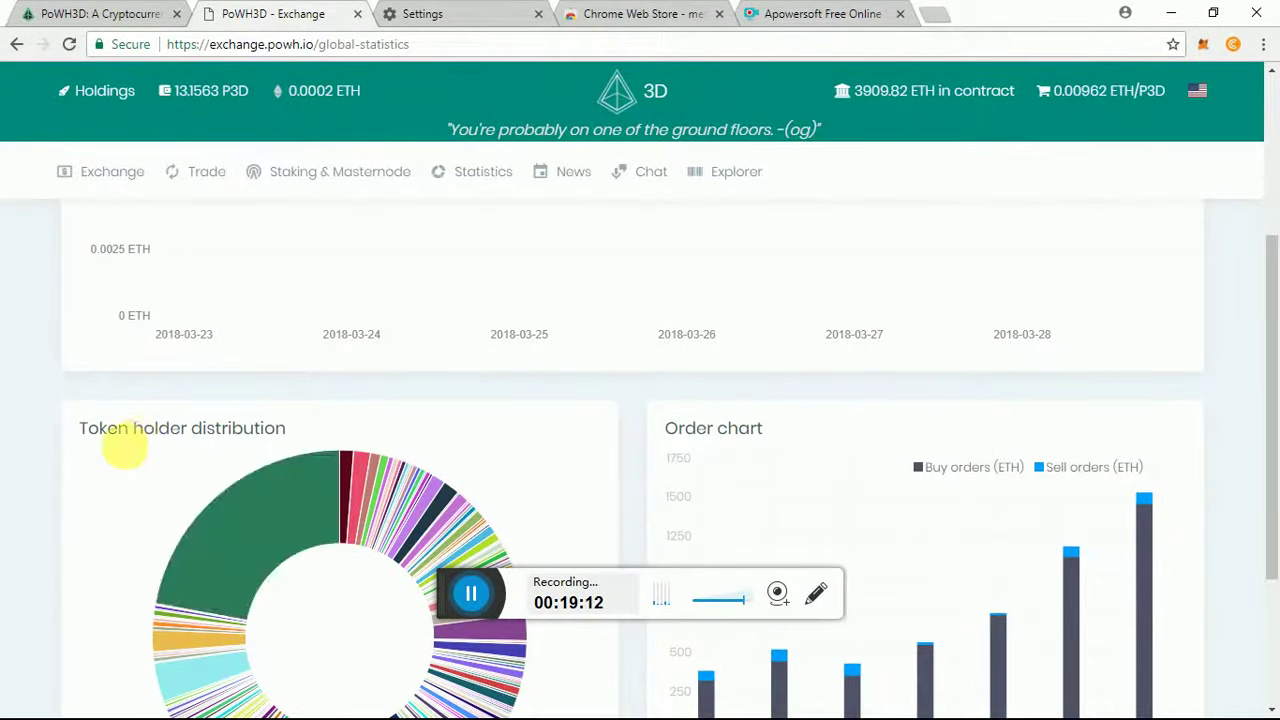
scroll(290, 505, down, 1)
scroll(280, 420, down, 1)
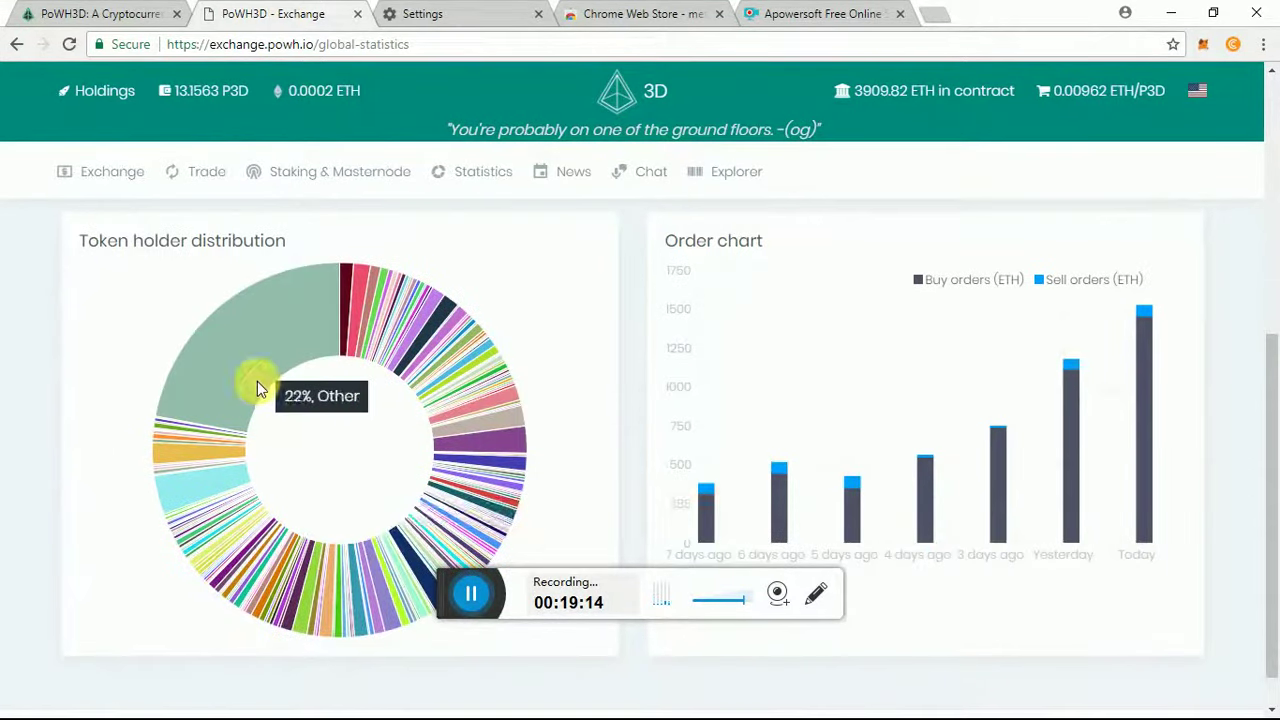
scroll(290, 398, down, 1)
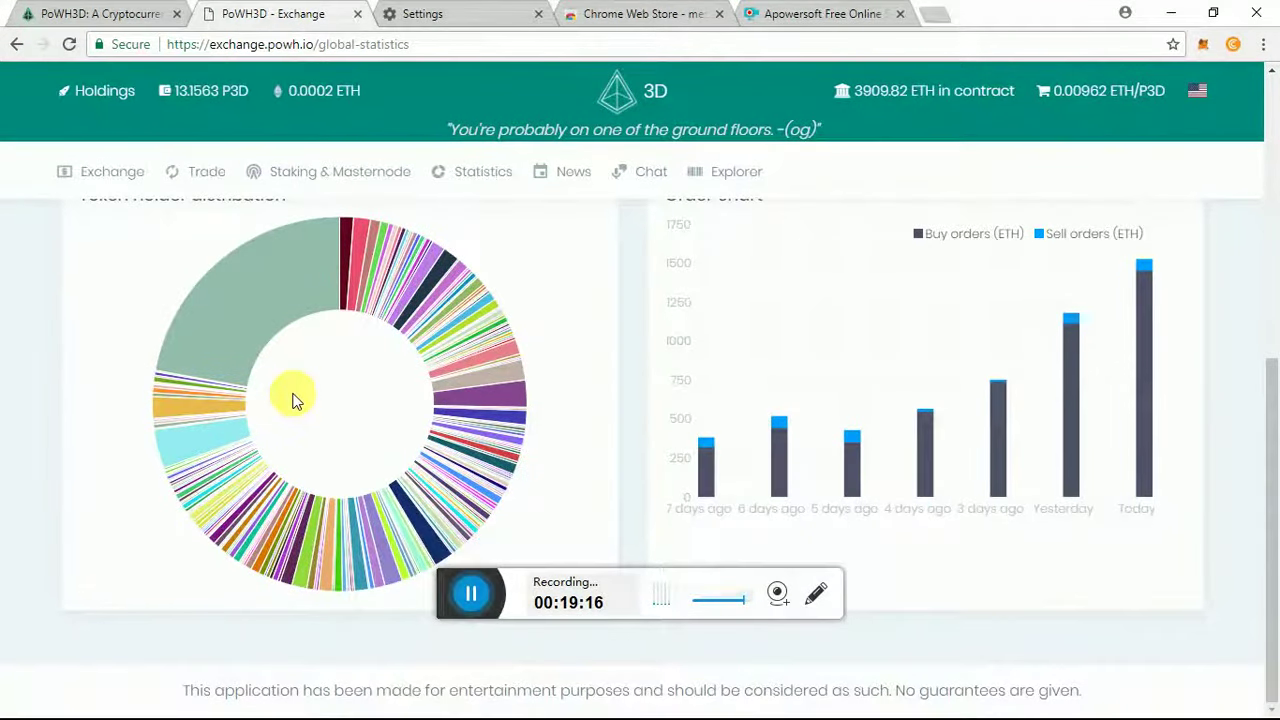
scroll(293, 400, up, 1)
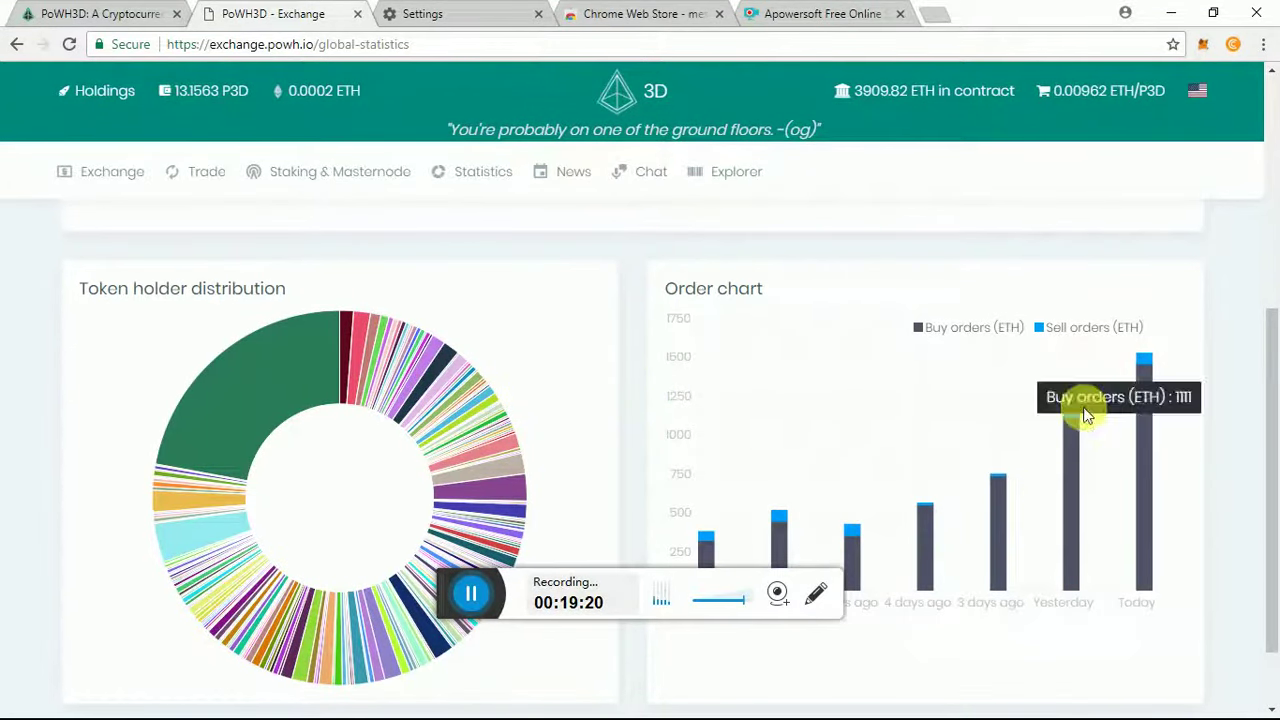
scroll(1037, 462, up, 4)
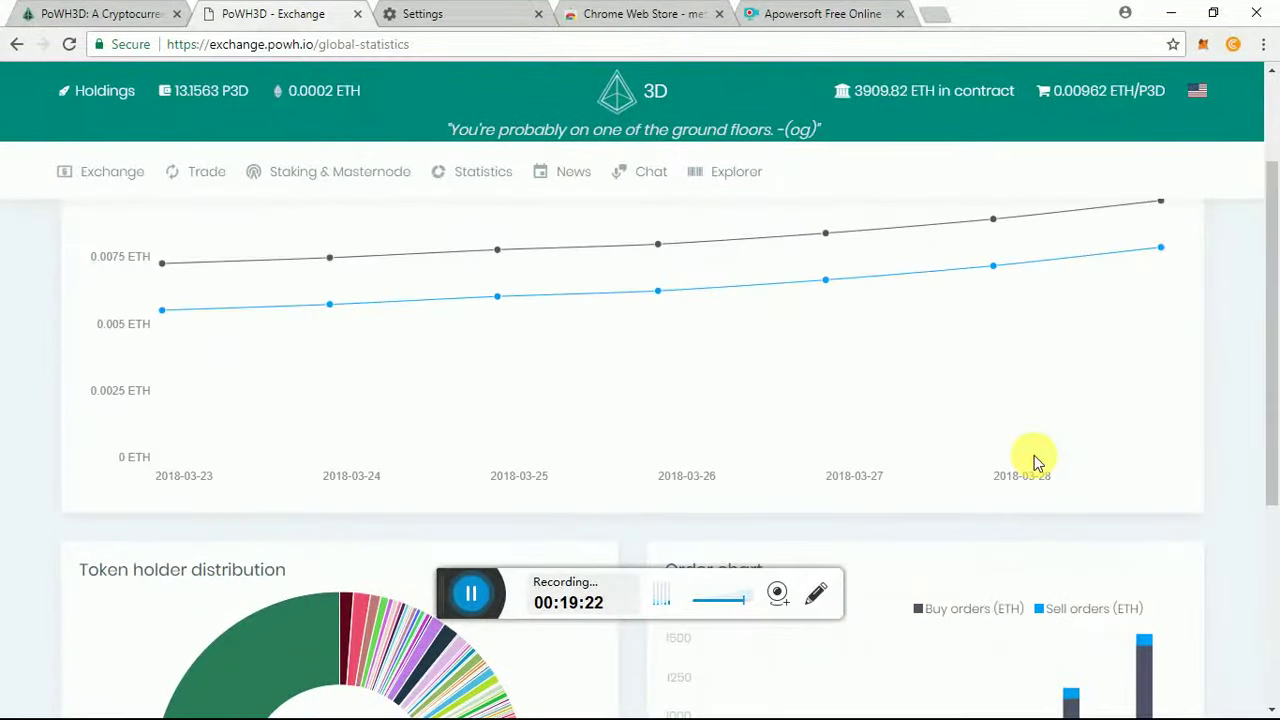
scroll(1034, 455, up, 2)
mouse_move(152, 485)
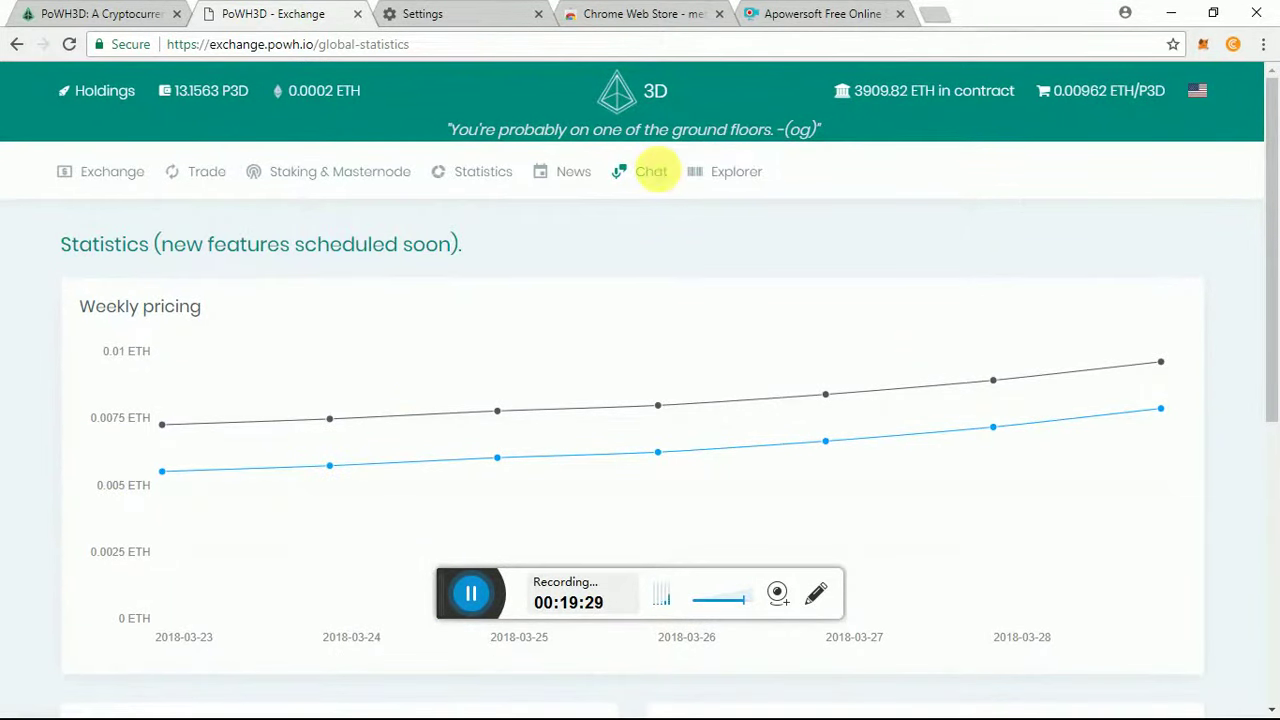
- Open the exchange's Discord chat link, return to the exchange and view its Trade page
click(665, 177)
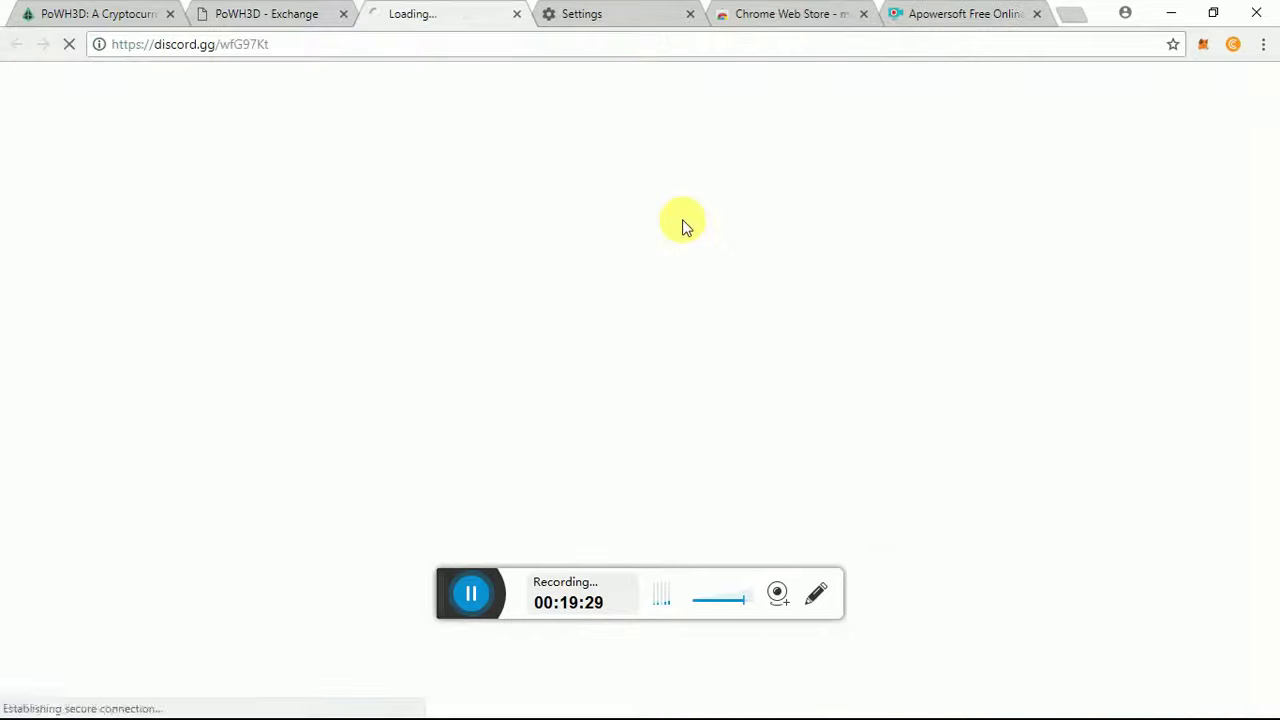
click(277, 14)
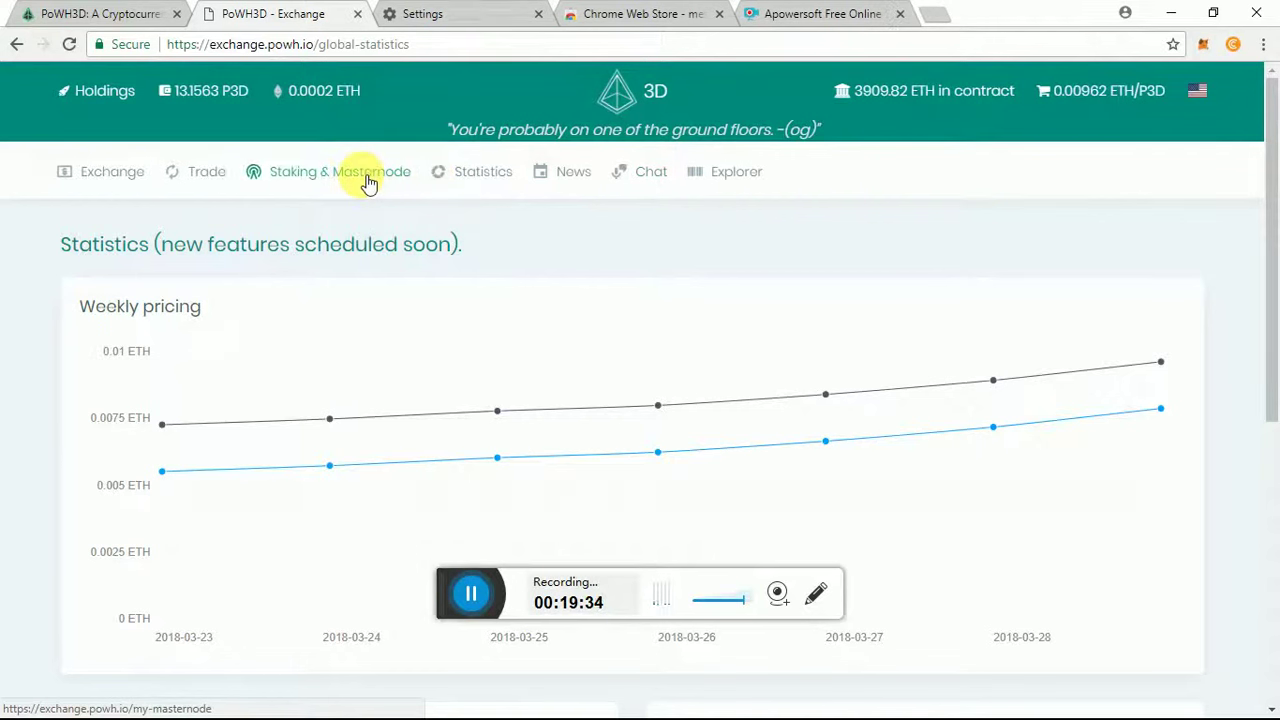
click(208, 174)
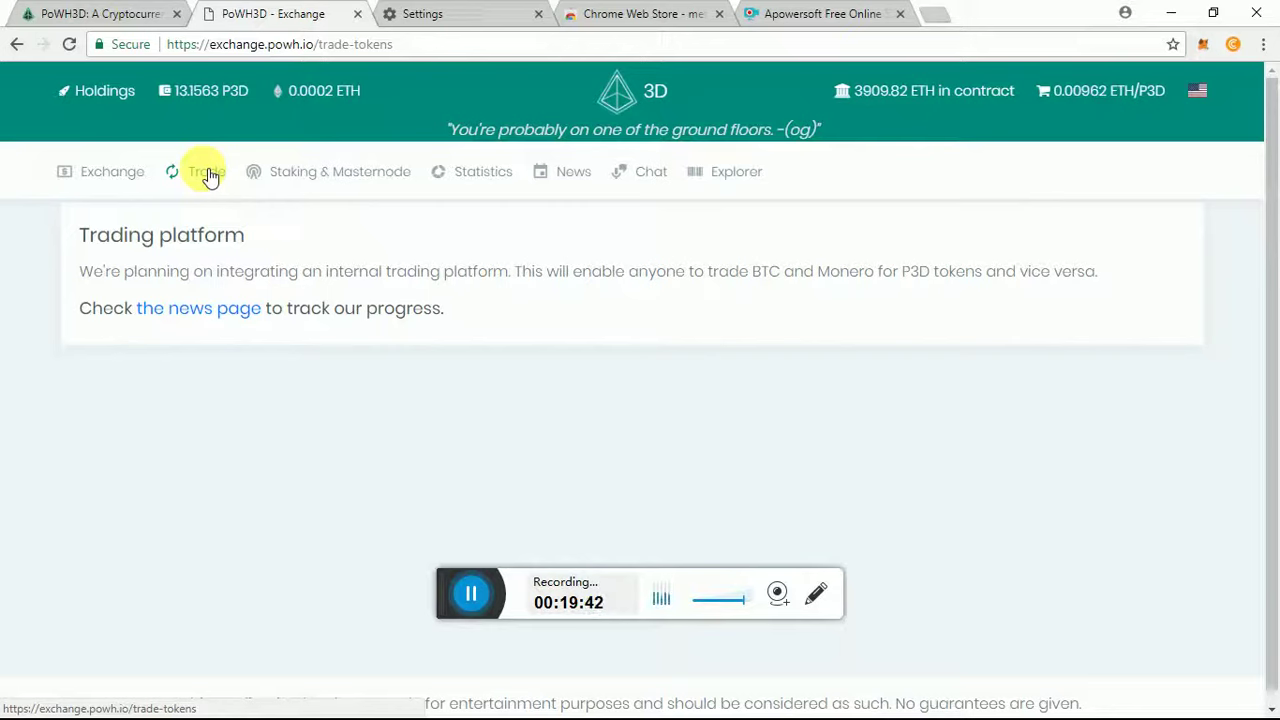
- Bring up the exchange's Buy & Reinvest page and look through the purchase form and recent buy orders again
click(110, 178)
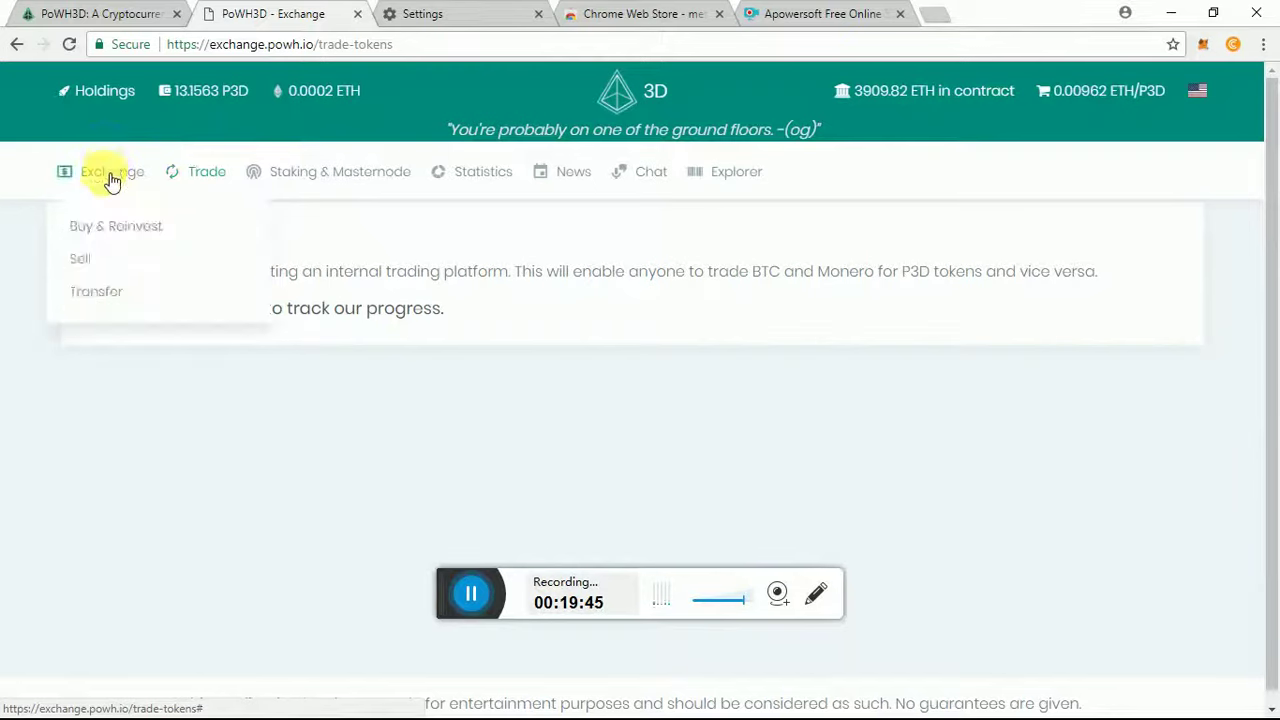
click(118, 233)
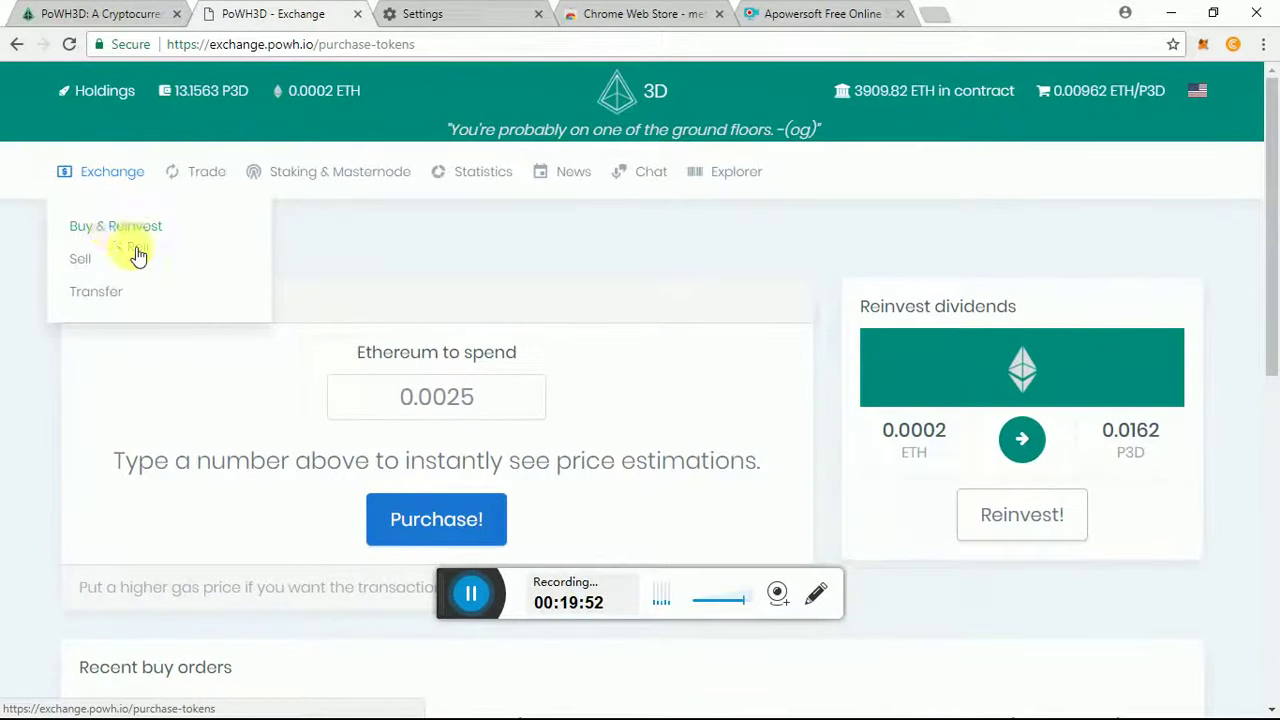
scroll(658, 378, down, 3)
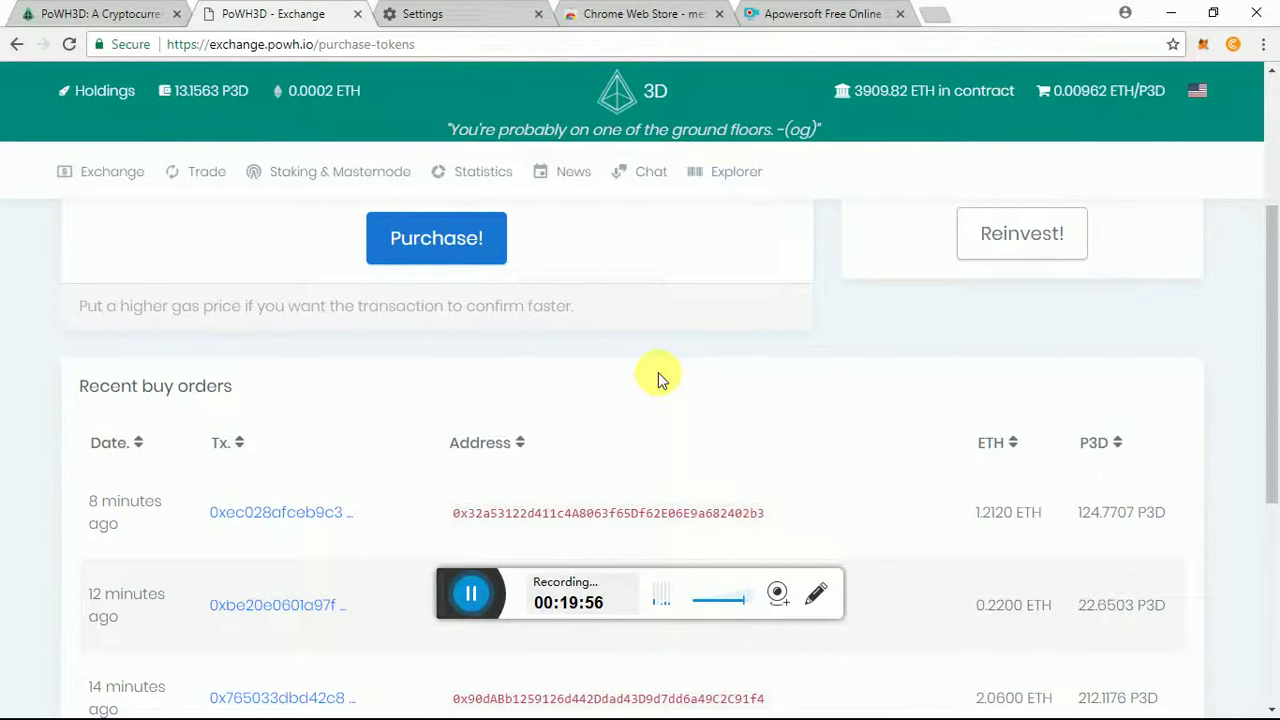
scroll(658, 378, up, 3)
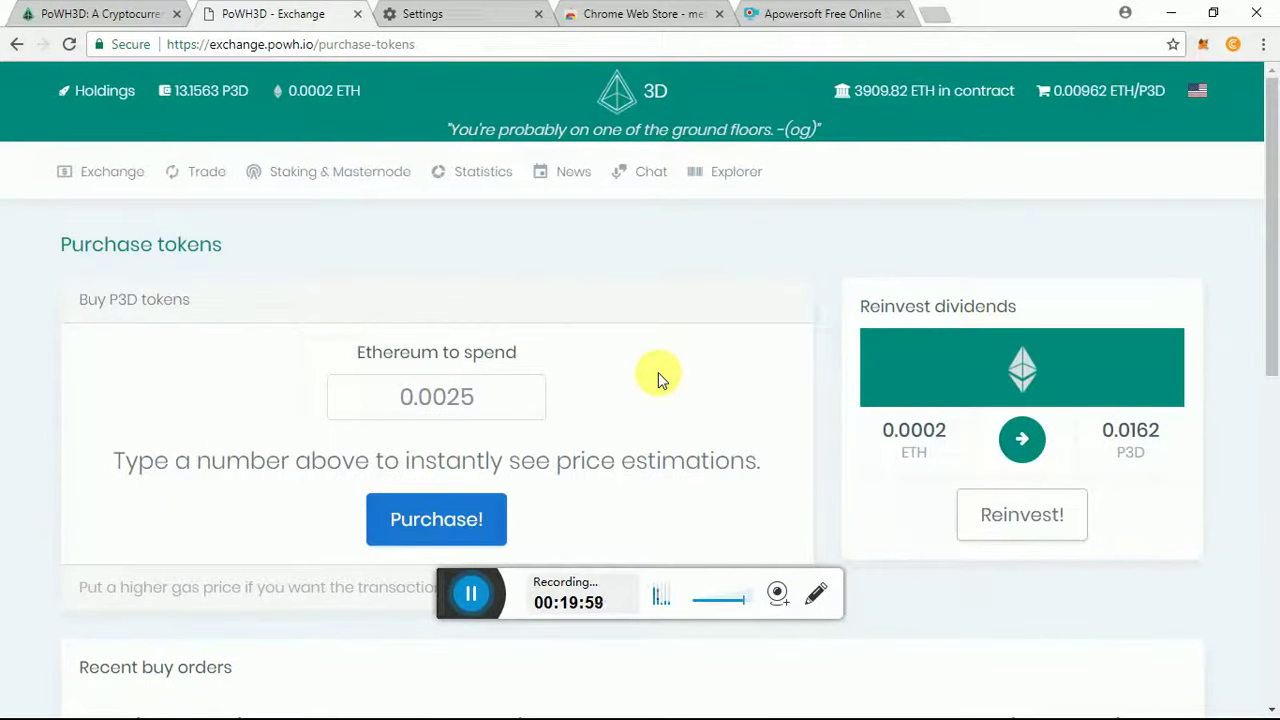